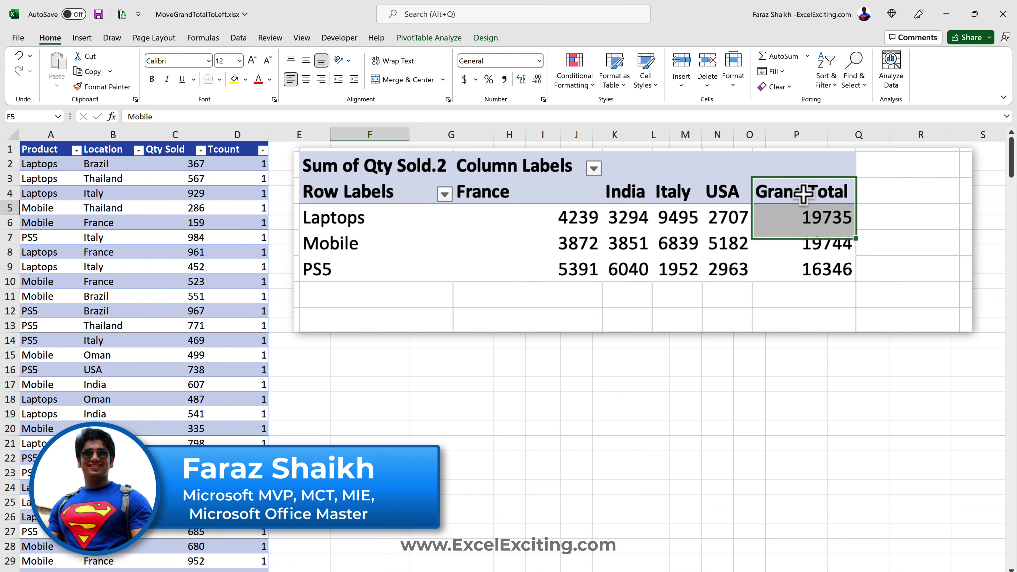
Drag the PivotTable's Grand Total column to the left of the France column
left_click(795, 200)
left_click_drag(791, 203, 465, 200)
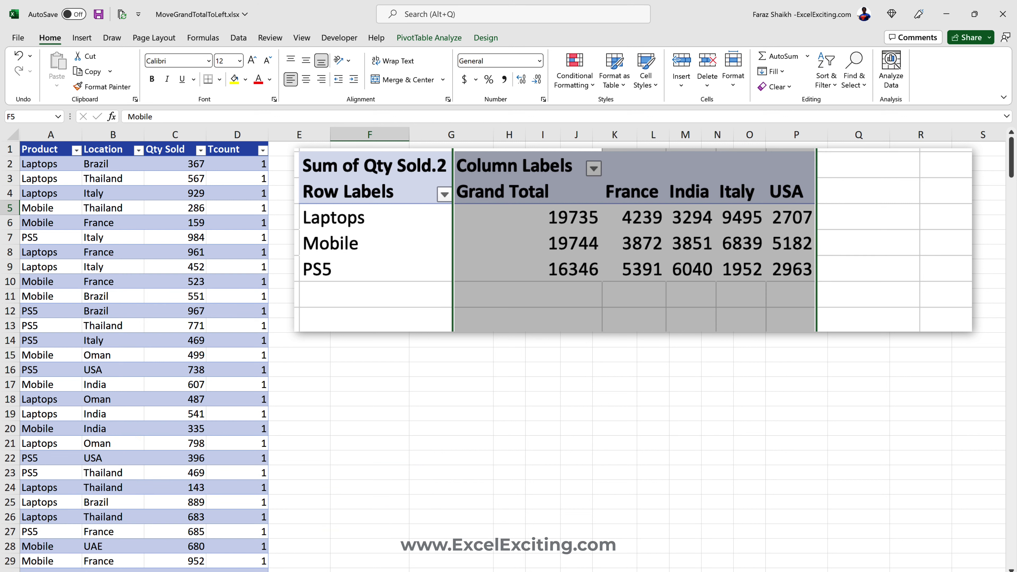
left_click(799, 218)
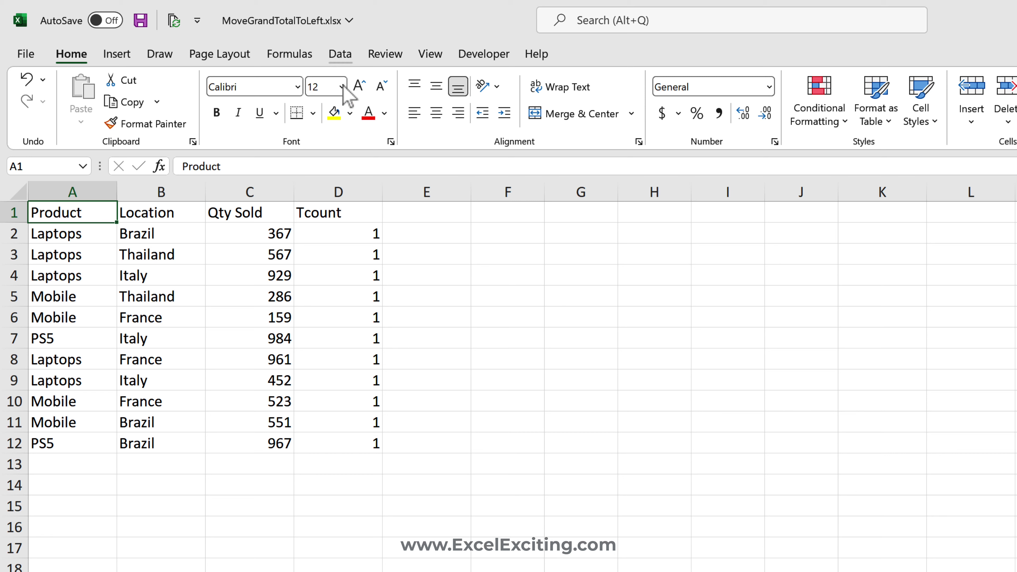
Convert the data range $A$1:$D$12 into a table with headers
left_click(118, 56)
left_click(159, 90)
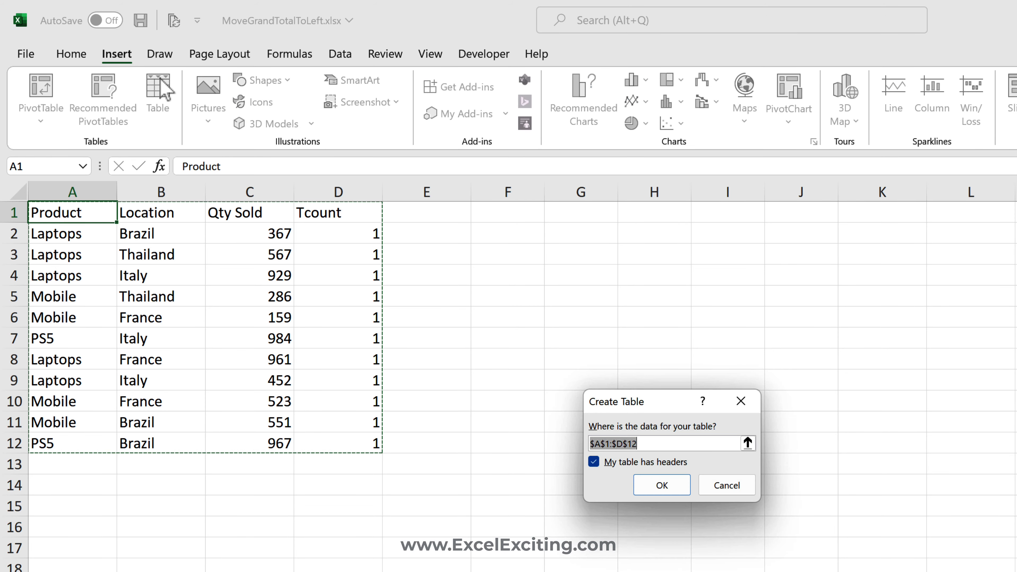
left_click(660, 484)
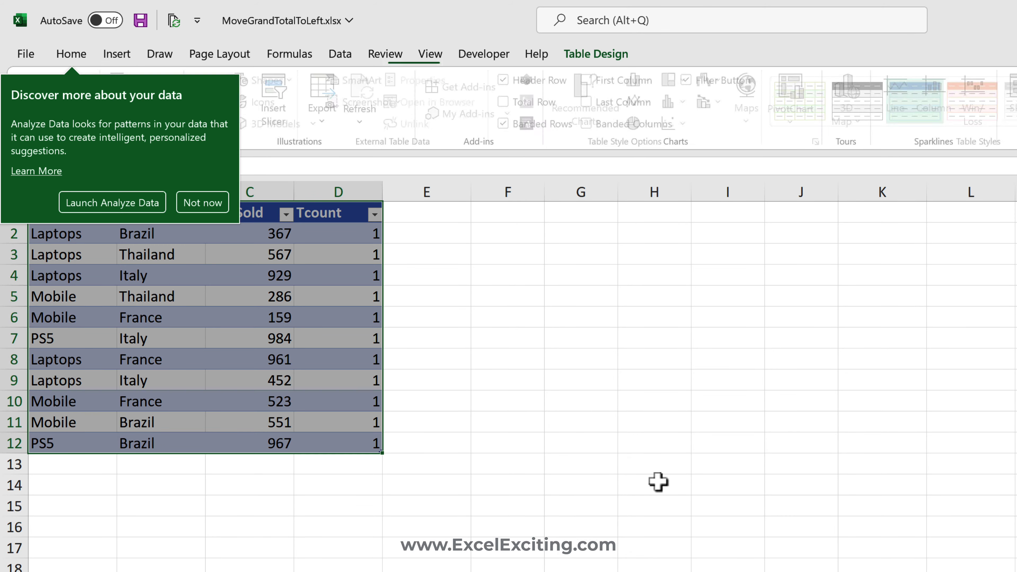
left_click(195, 201)
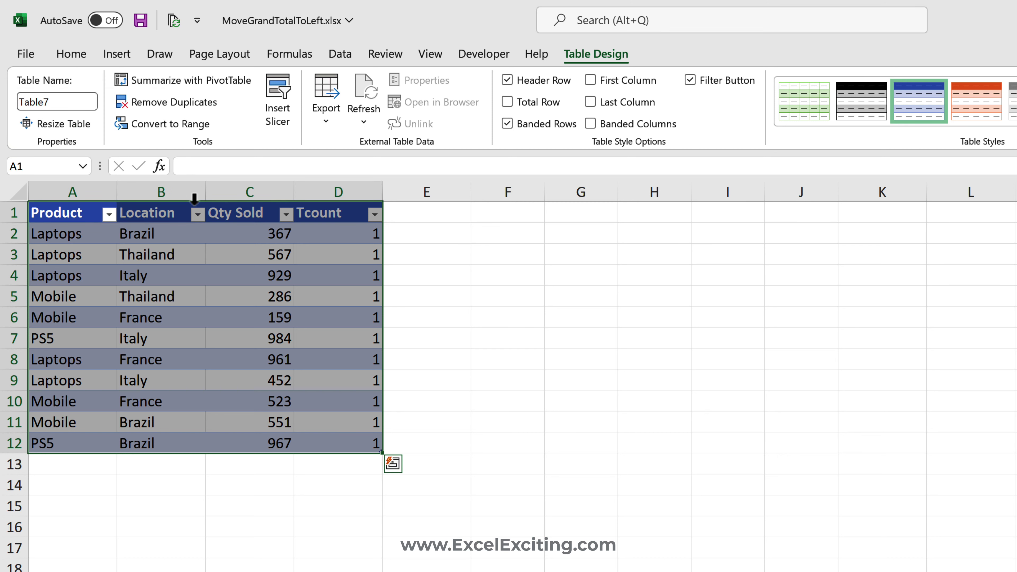
Rename the table to tbl_mydataset
left_click(77, 103)
type("tbl_")
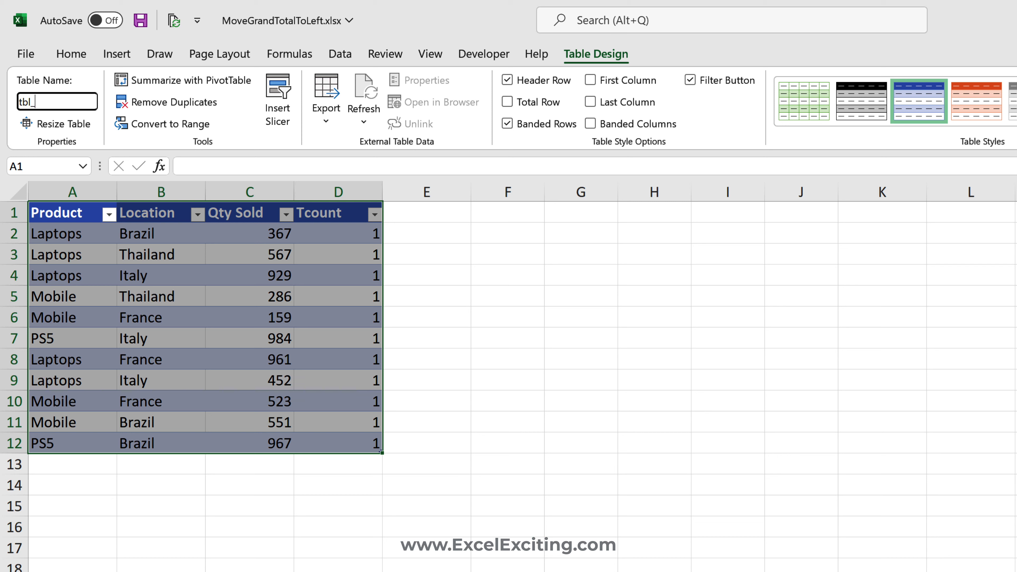
type("mydatase")
key("BackSpace")
key("BackSpace")
type("aset")
key("Return")
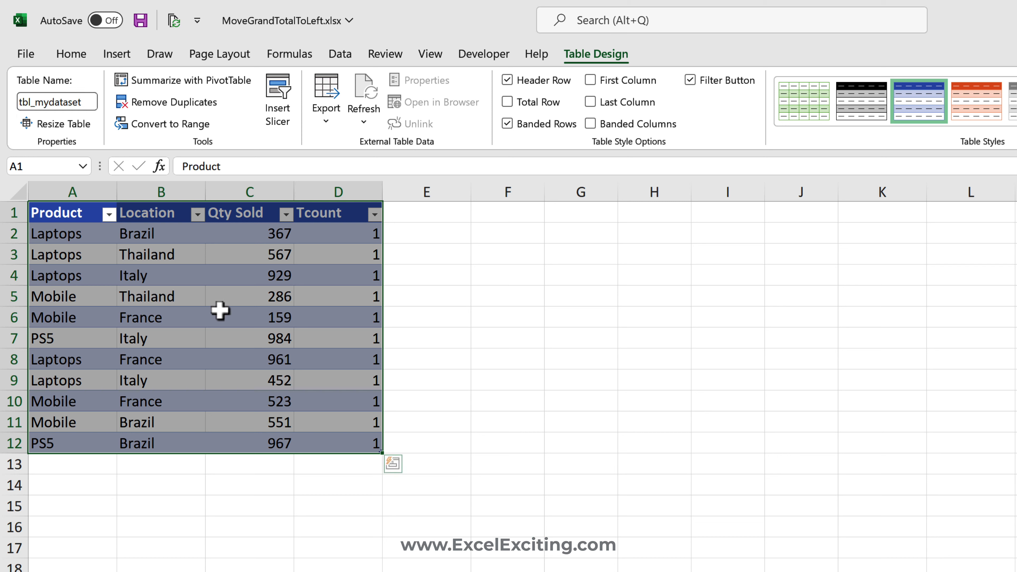
left_click(186, 320)
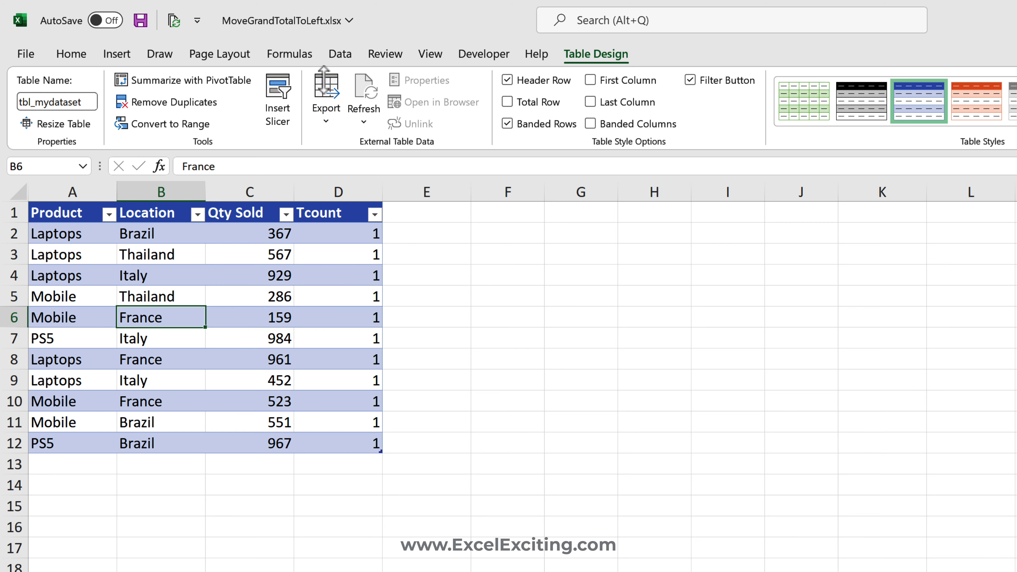
left_click(340, 54)
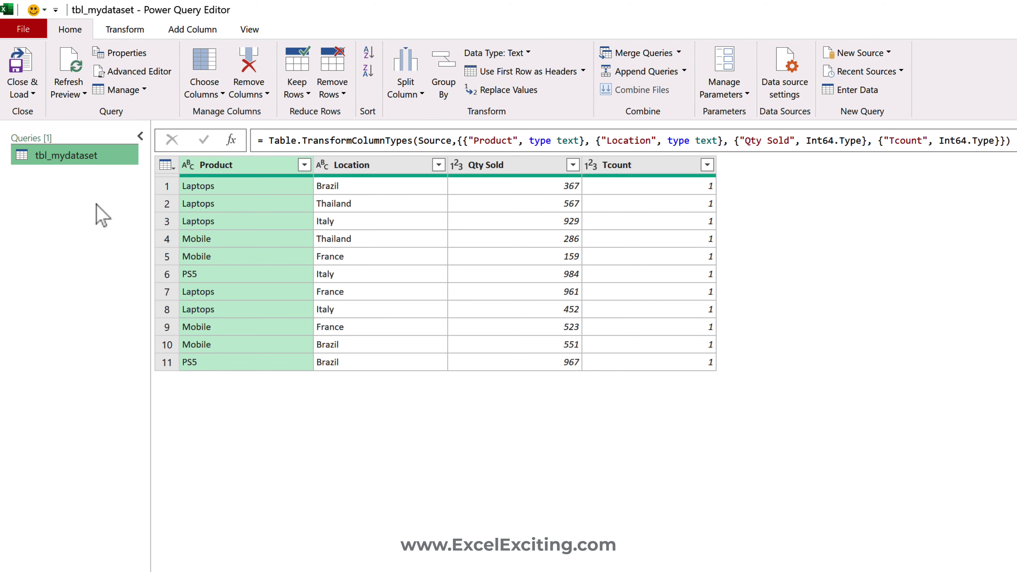
Create a reference query to tbl_mydataset, named tbl_mydataset (2)
right_click(85, 159)
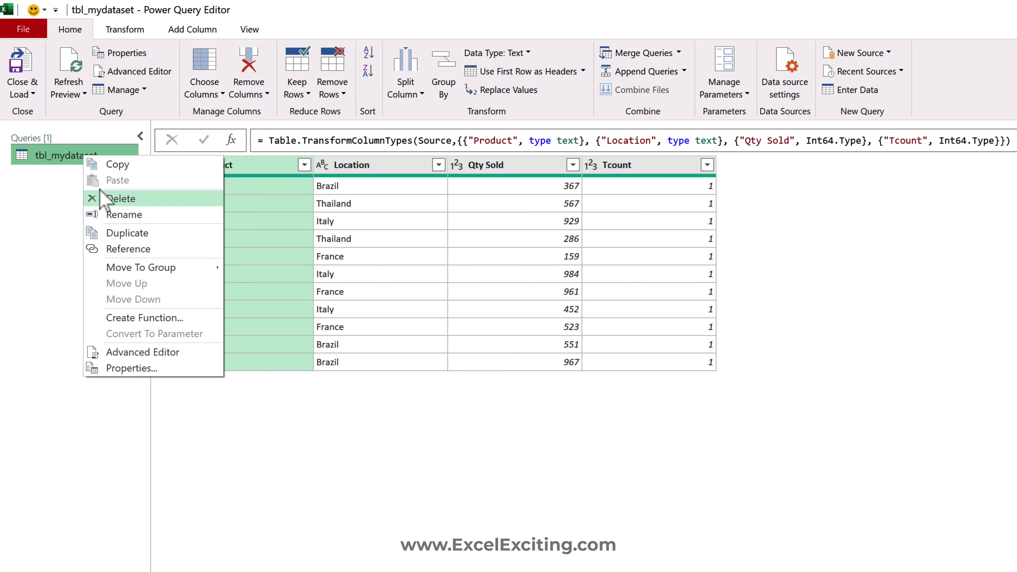
left_click(125, 246)
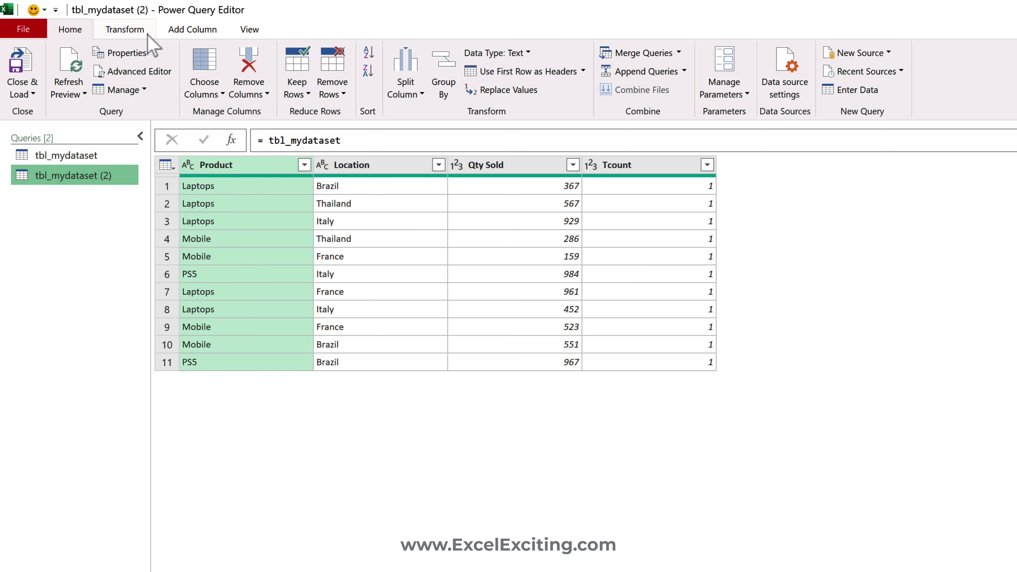
Group tbl_mydataset (2) by Product with a Sum of Qty Sold column
left_click(127, 31)
left_click(23, 74)
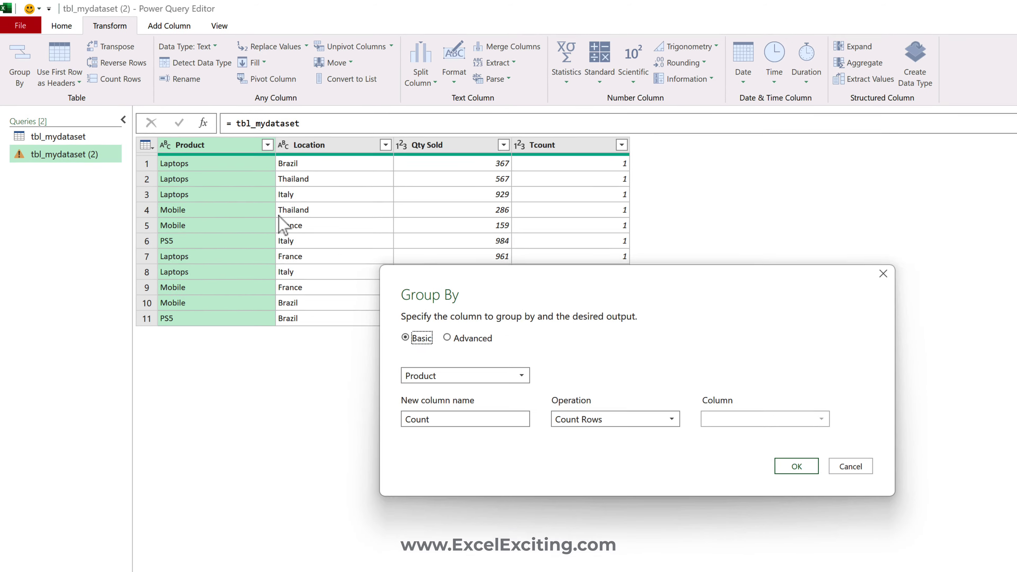
left_click(493, 421)
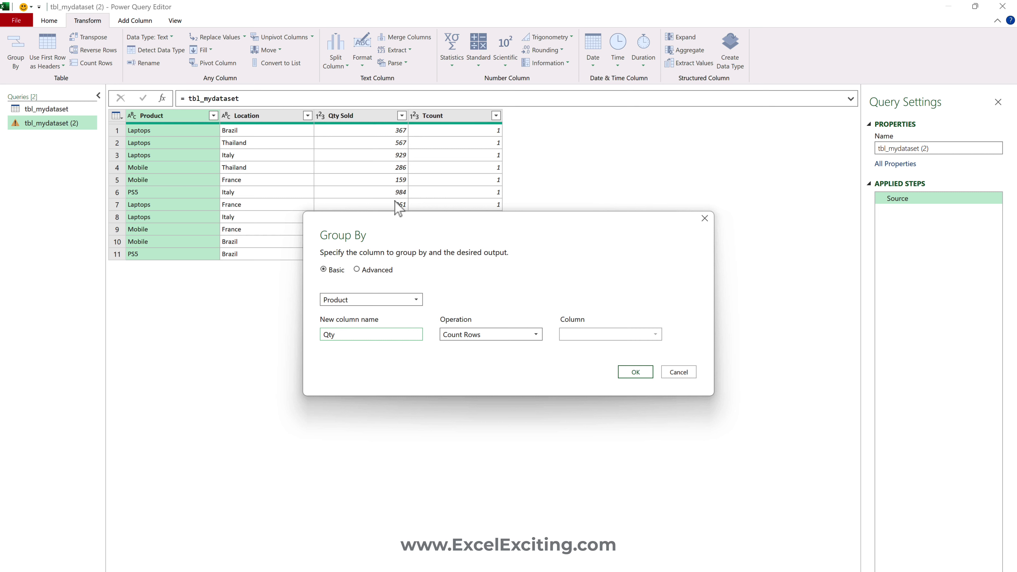
left_click(517, 336)
left_click(505, 348)
left_click(569, 335)
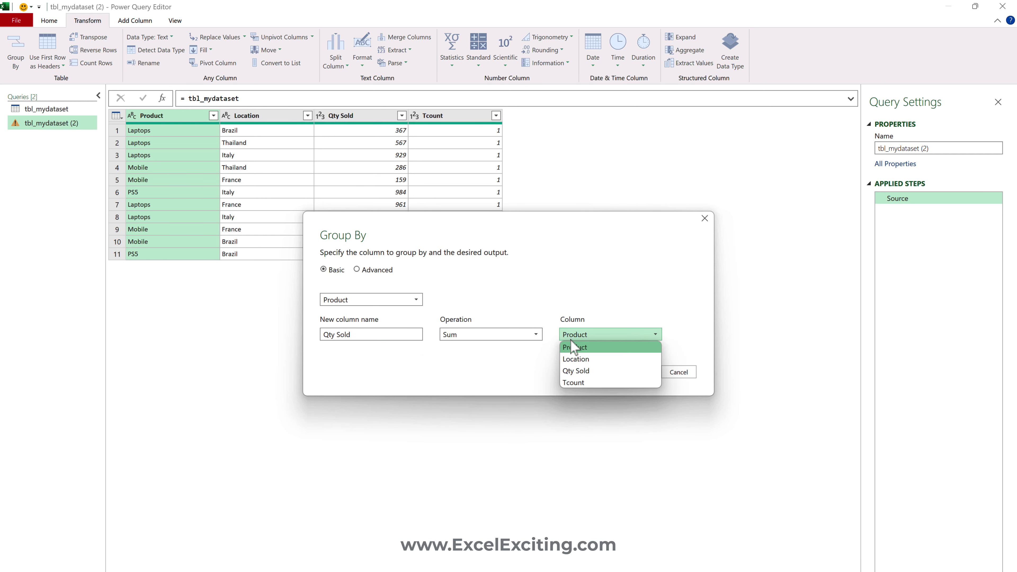
left_click(591, 370)
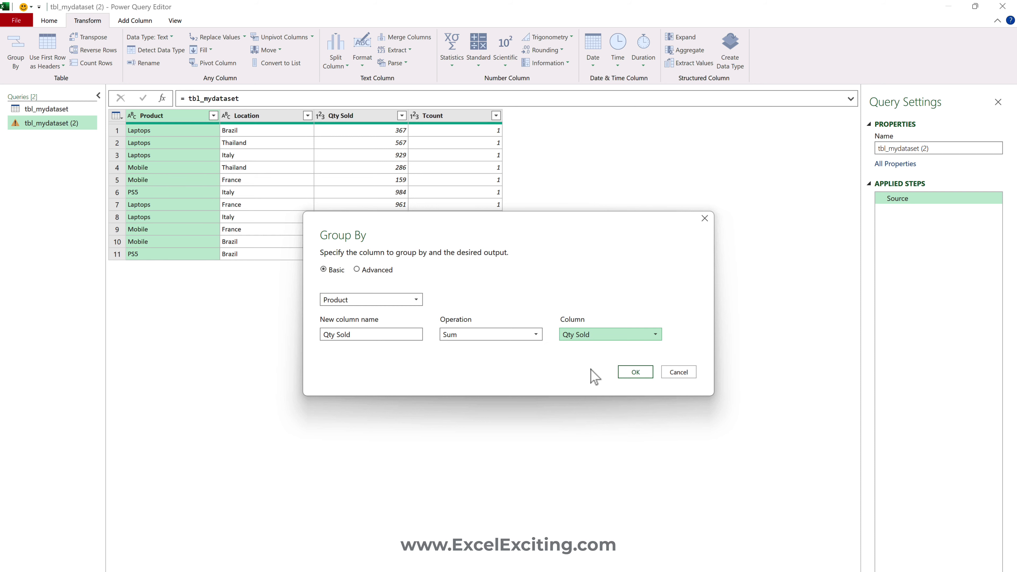
Add a second Sum aggregation for Tcount and apply the grouping
left_click(378, 269)
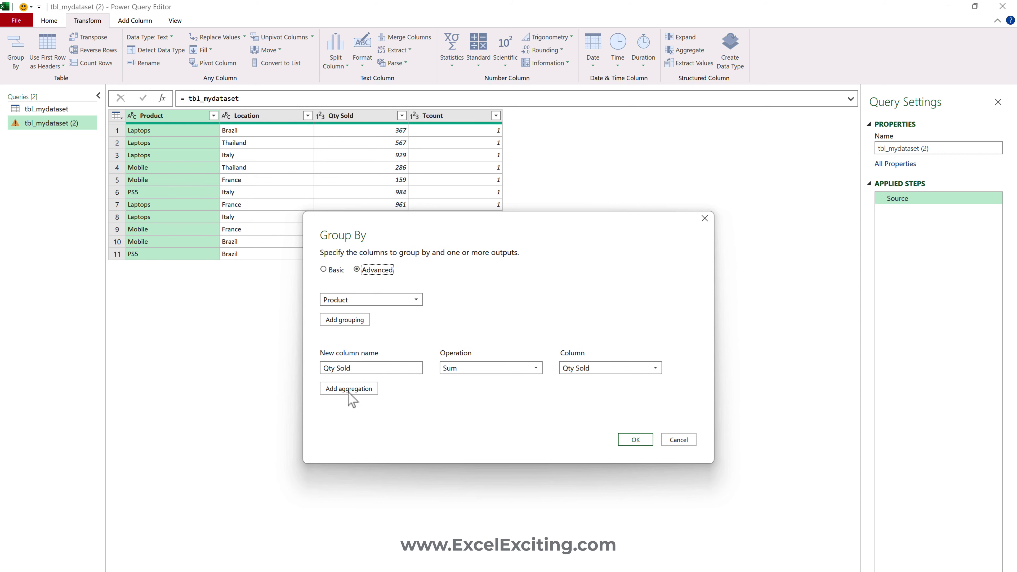
left_click(349, 394)
left_click(367, 388)
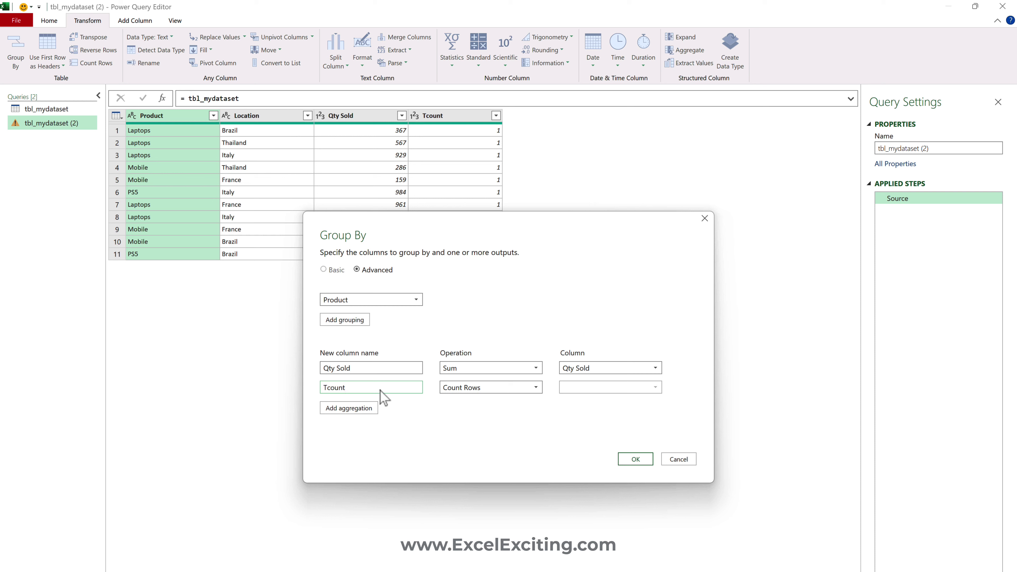
left_click(515, 388)
left_click(495, 399)
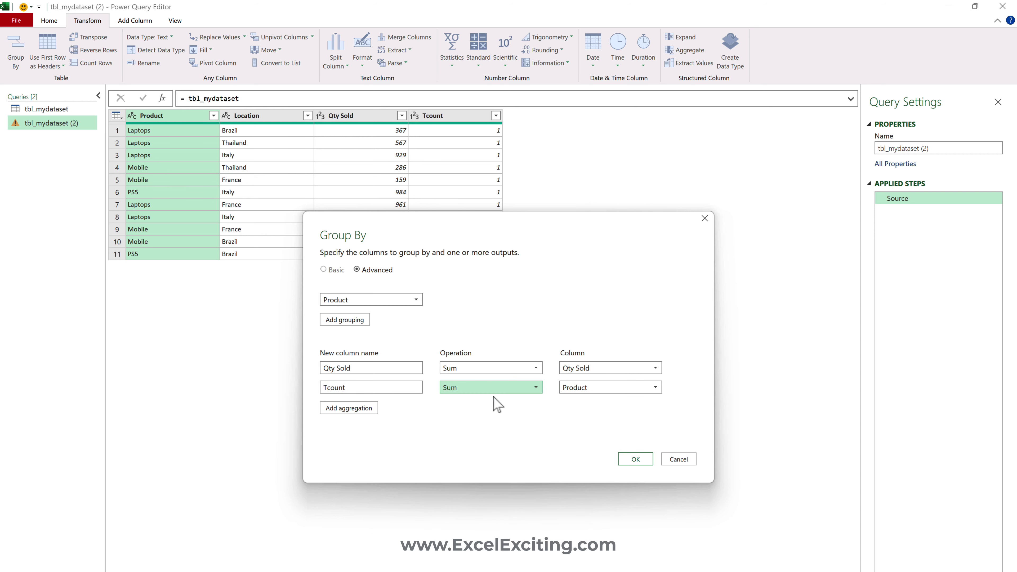
left_click(576, 387)
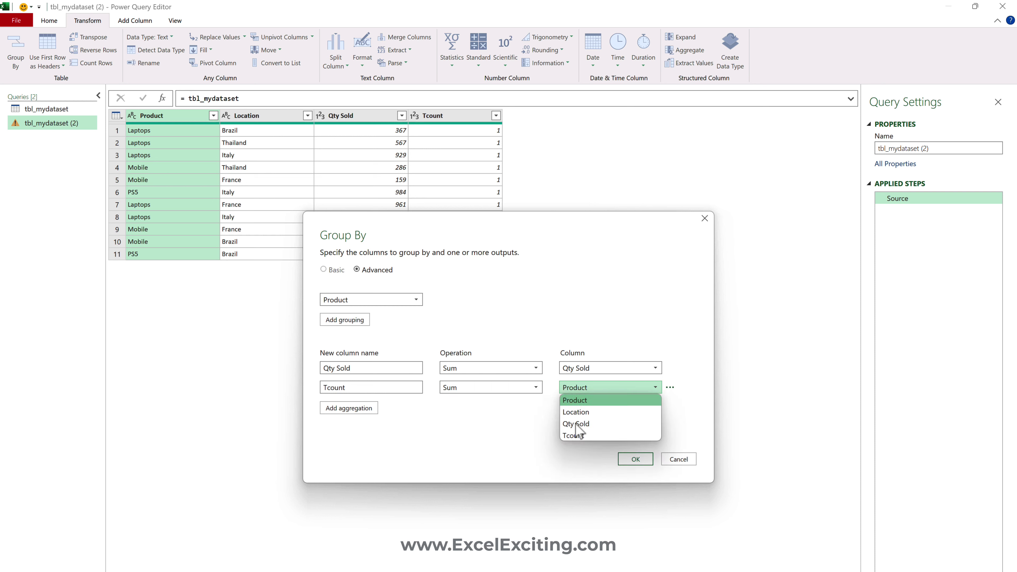
left_click(576, 435)
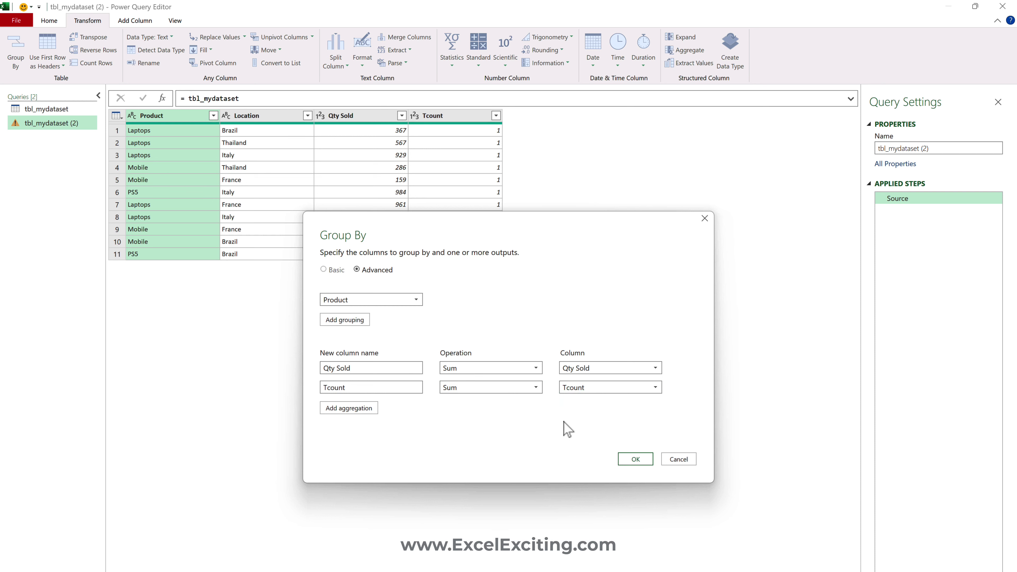
left_click(635, 460)
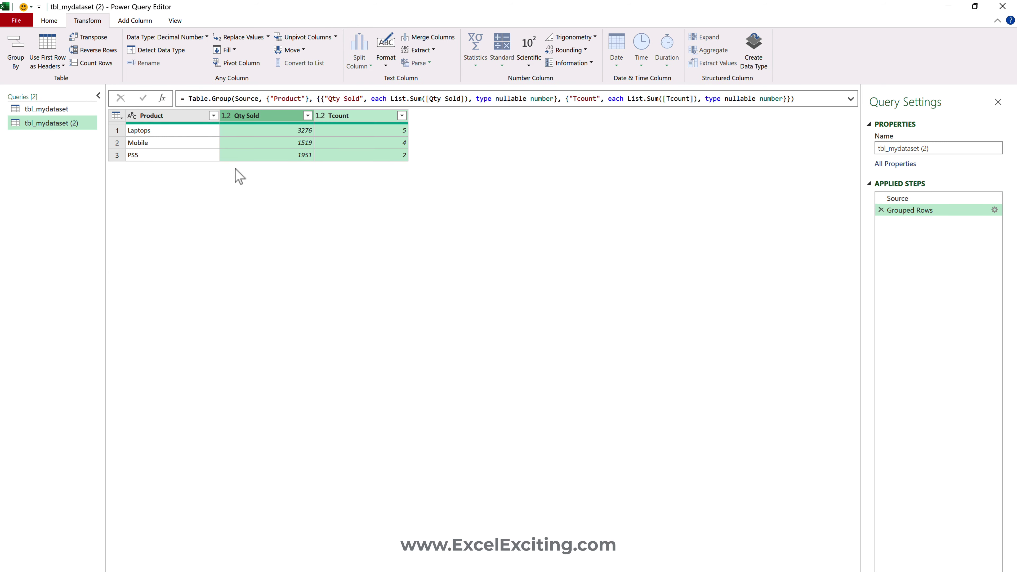
Rename the grouped query to tbl_mydataset_sum
left_click(939, 147)
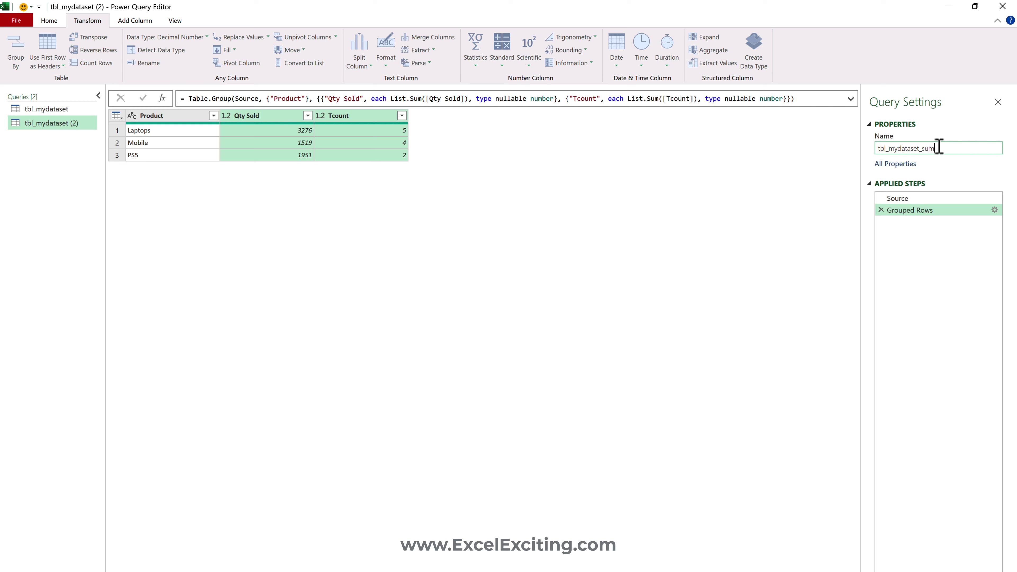
type("_sum")
key("Return")
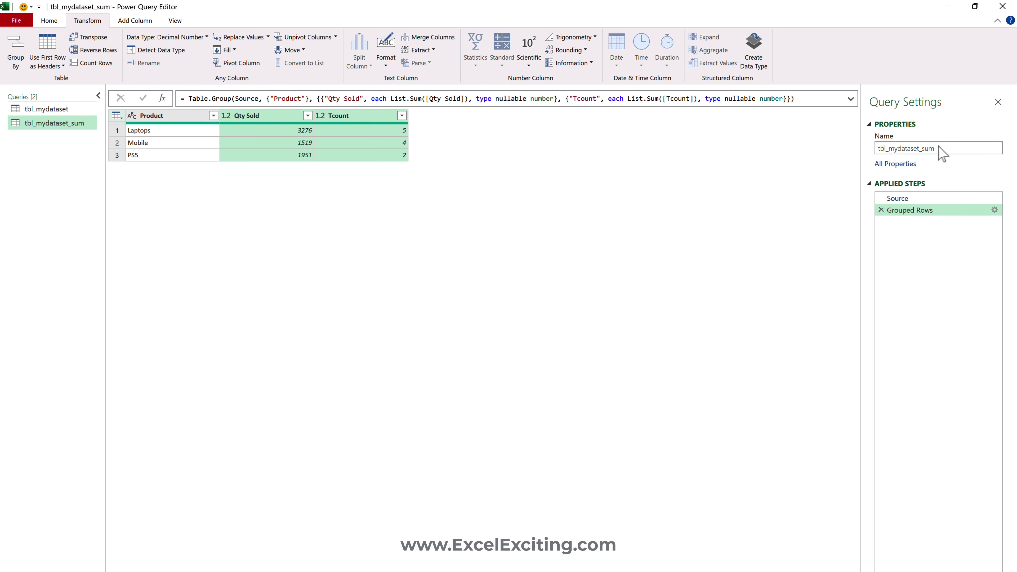
Reference tbl_mydataset_sum in a new query named tbl_mydataset_result
left_click(63, 114)
left_click(64, 124)
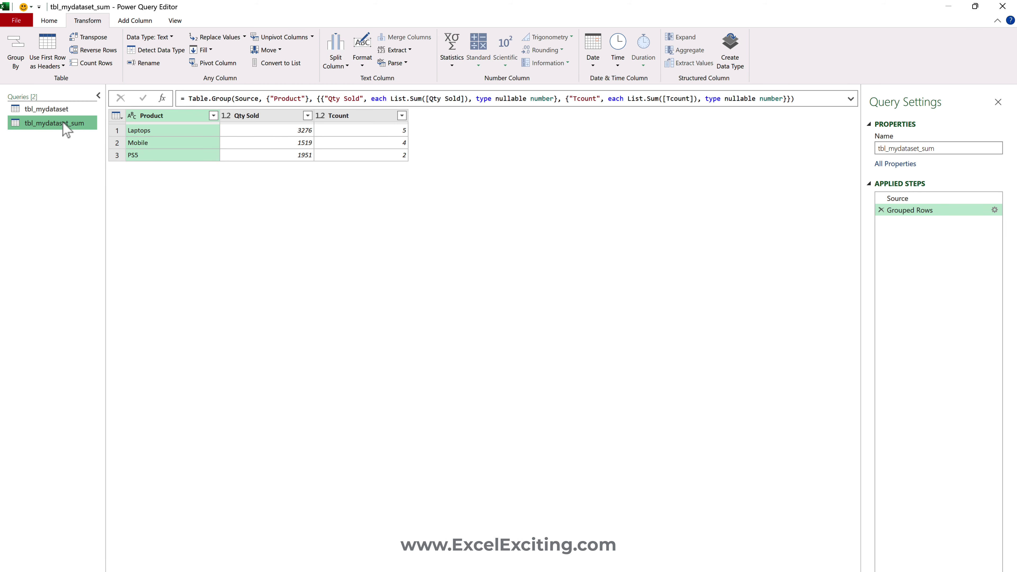
right_click(64, 124)
left_click(104, 187)
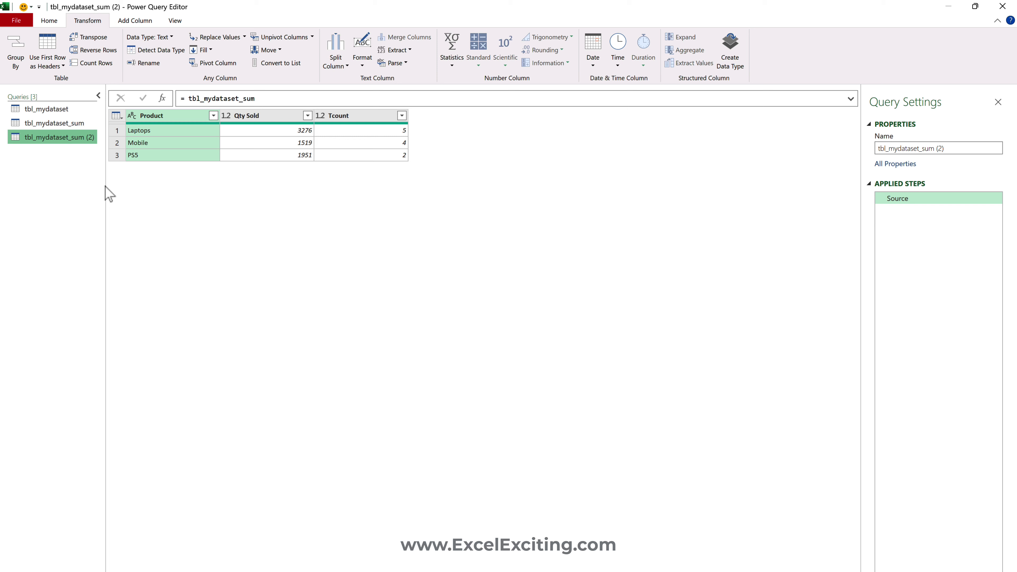
left_click(958, 148)
key("BackSpace")
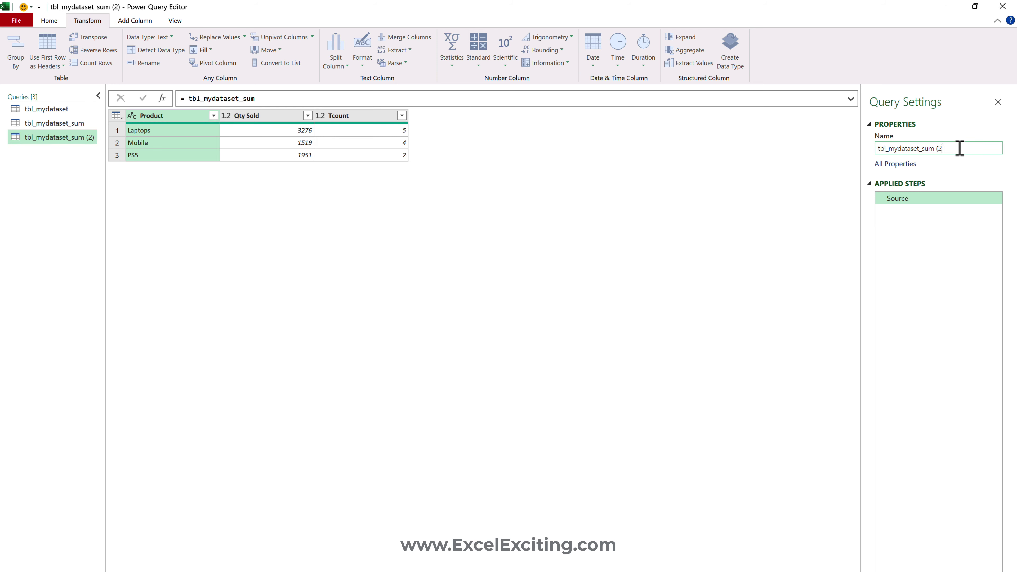
type("result")
key("Return")
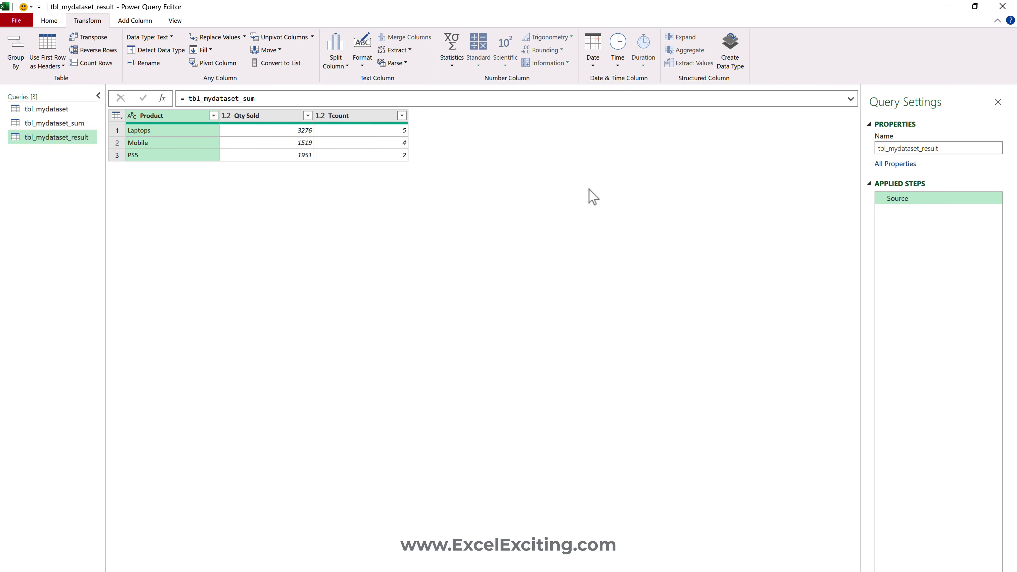
Add a custom column to tbl_mydataset_result with the formula = "Grand Total"
left_click(53, 20)
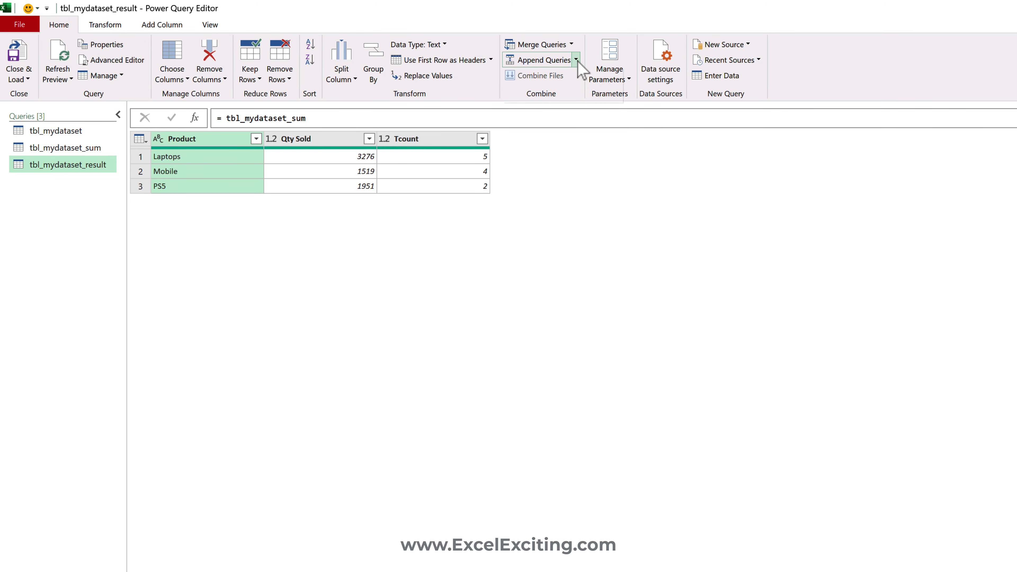
left_click(577, 60)
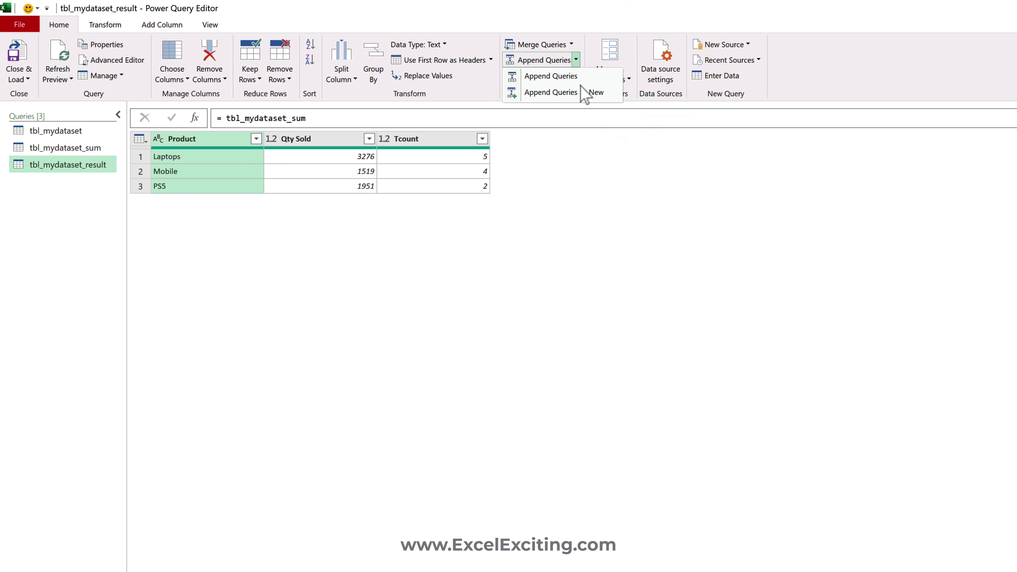
left_click(572, 162)
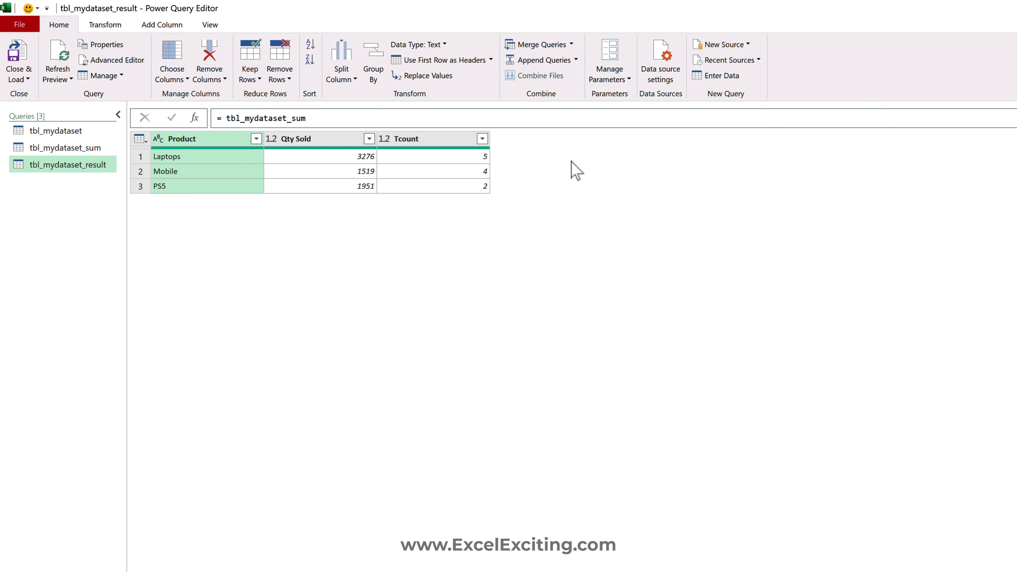
left_click(162, 25)
left_click(66, 60)
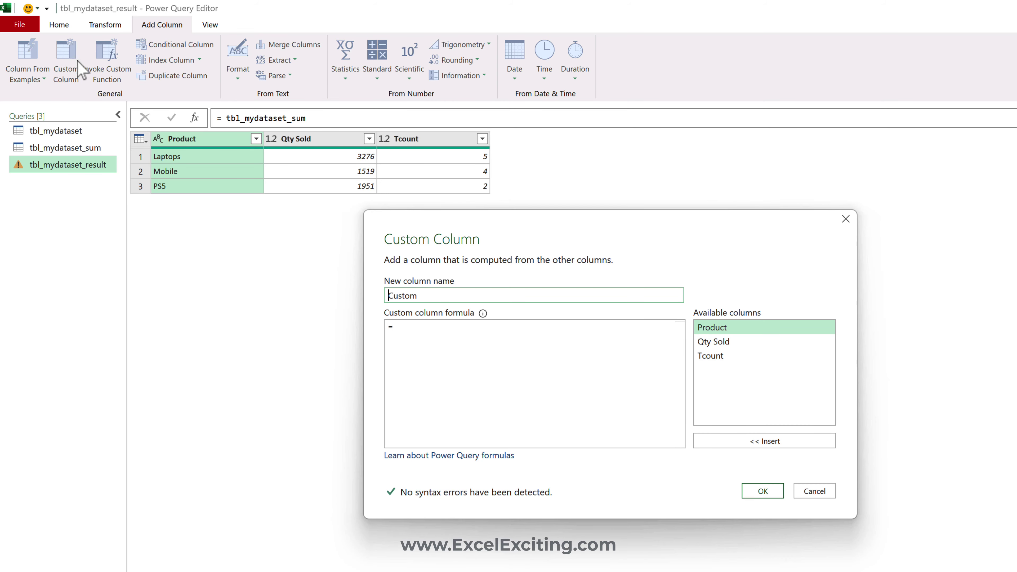
left_click(416, 327)
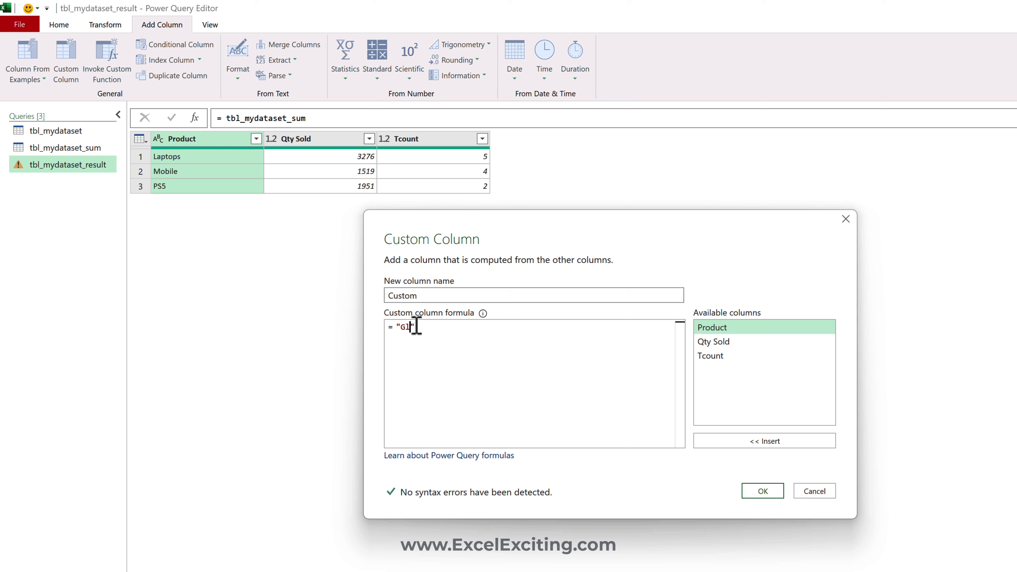
type("\"Grand Total")
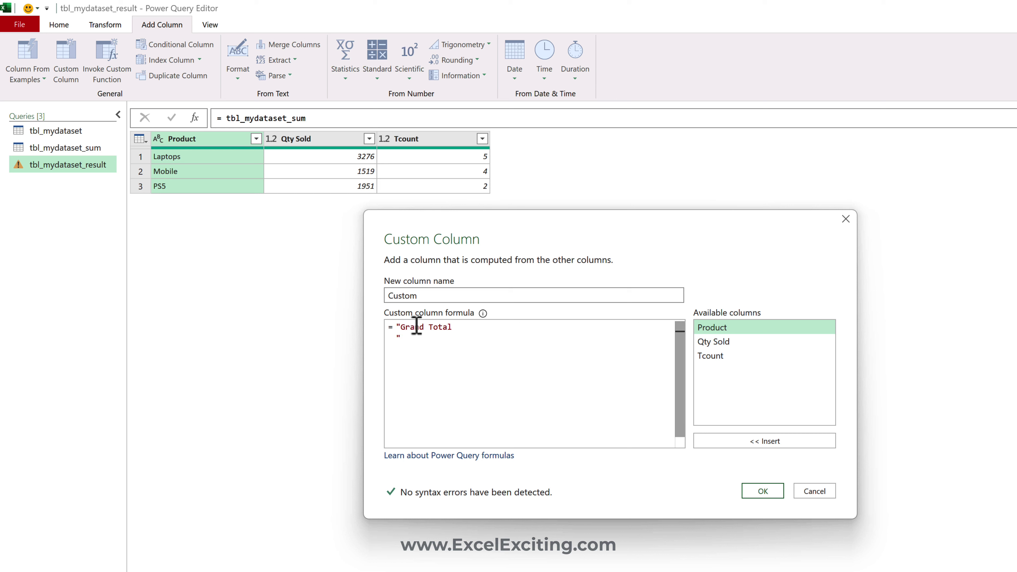
left_click(774, 492)
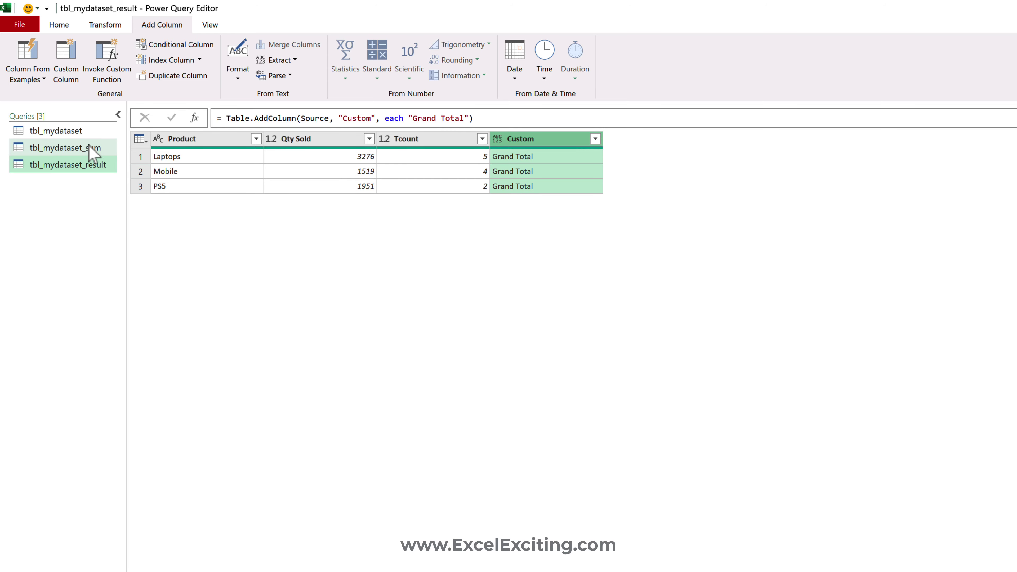
Rename the custom column to Location, matching tbl_mydataset's header, and place it after Product
left_click(82, 131)
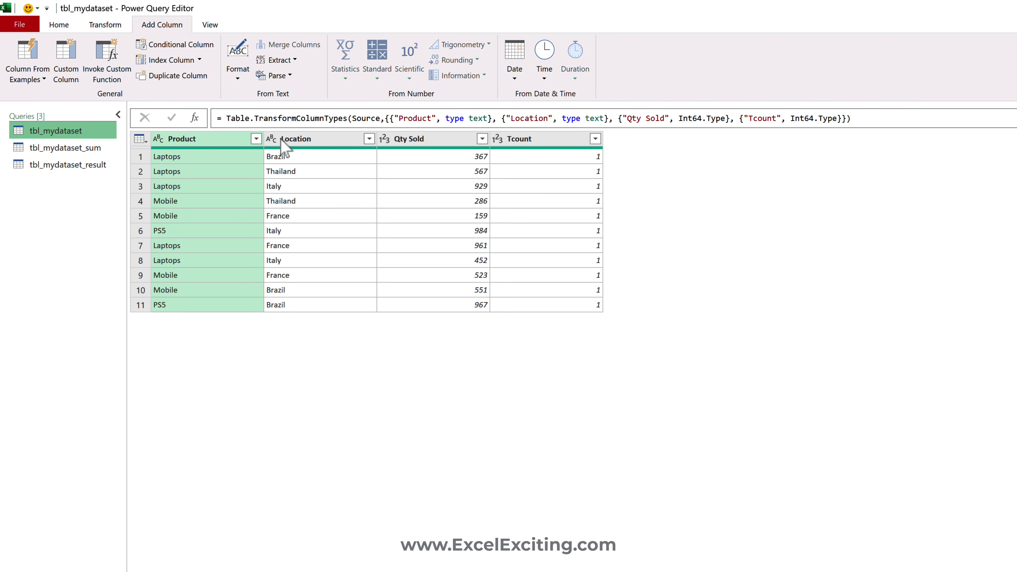
double_click(317, 139)
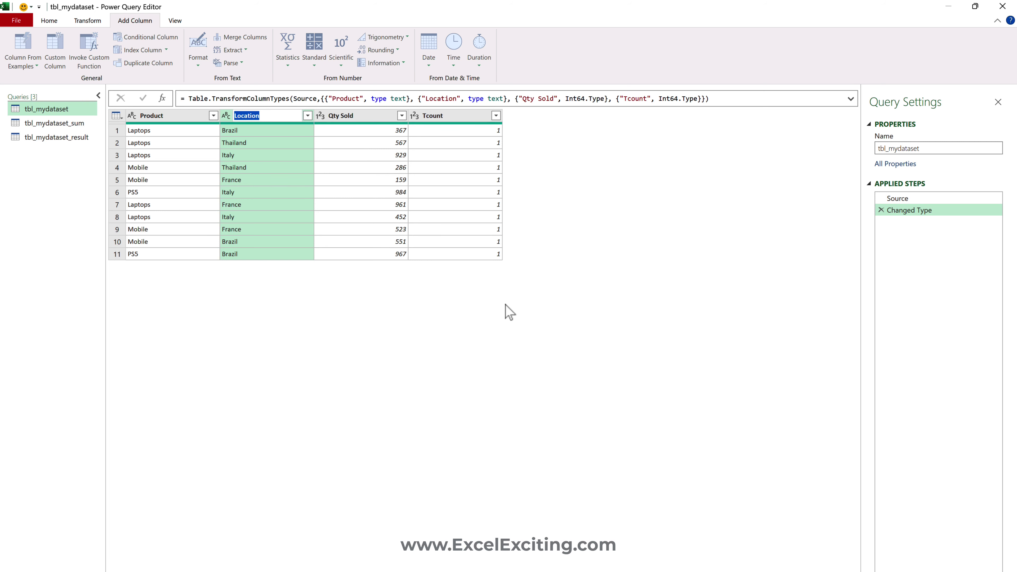
key("Escape")
left_click(71, 138)
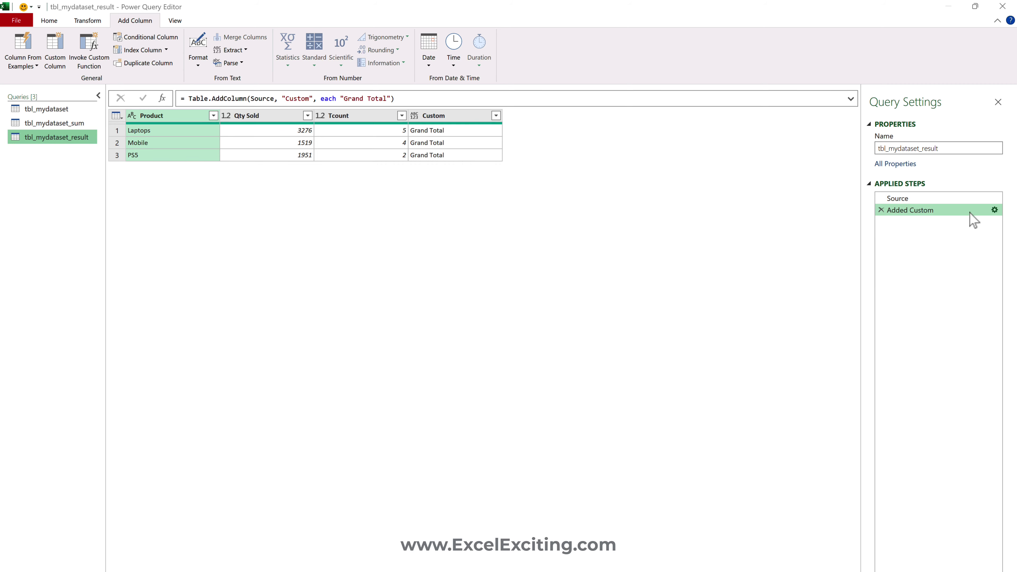
left_click(995, 210)
double_click(423, 245)
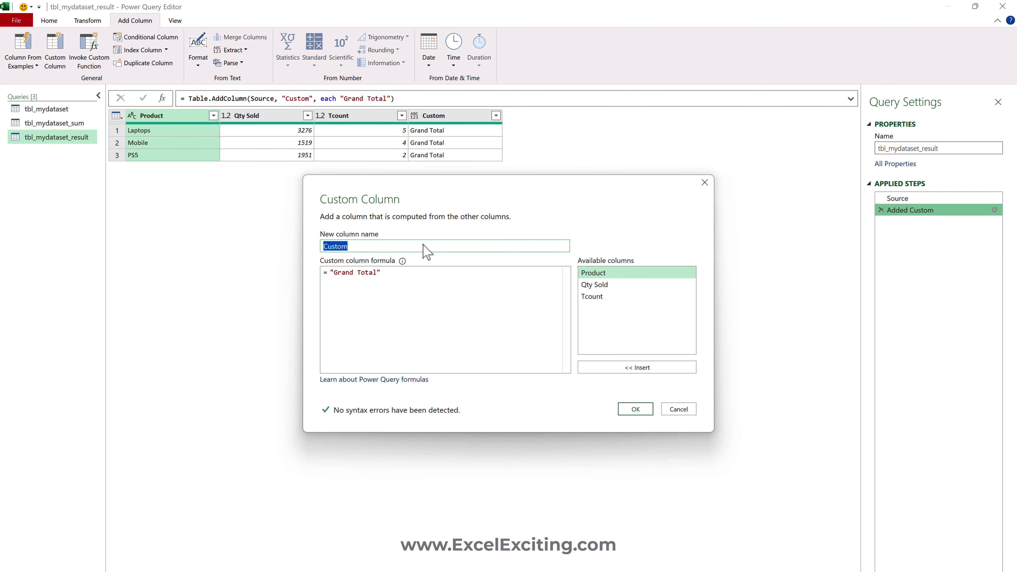
type("Location")
key("Return")
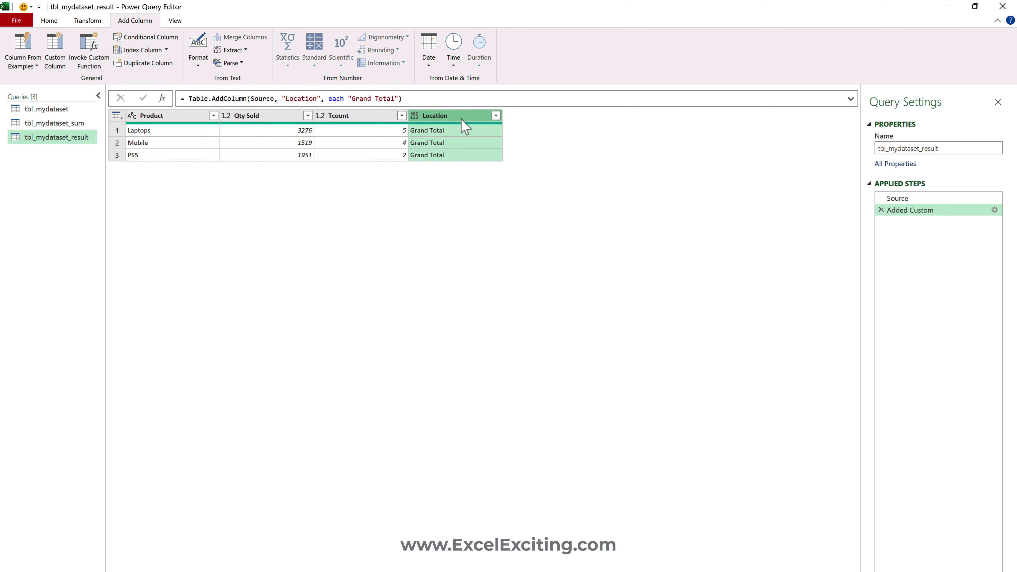
left_click_drag(462, 119, 229, 133)
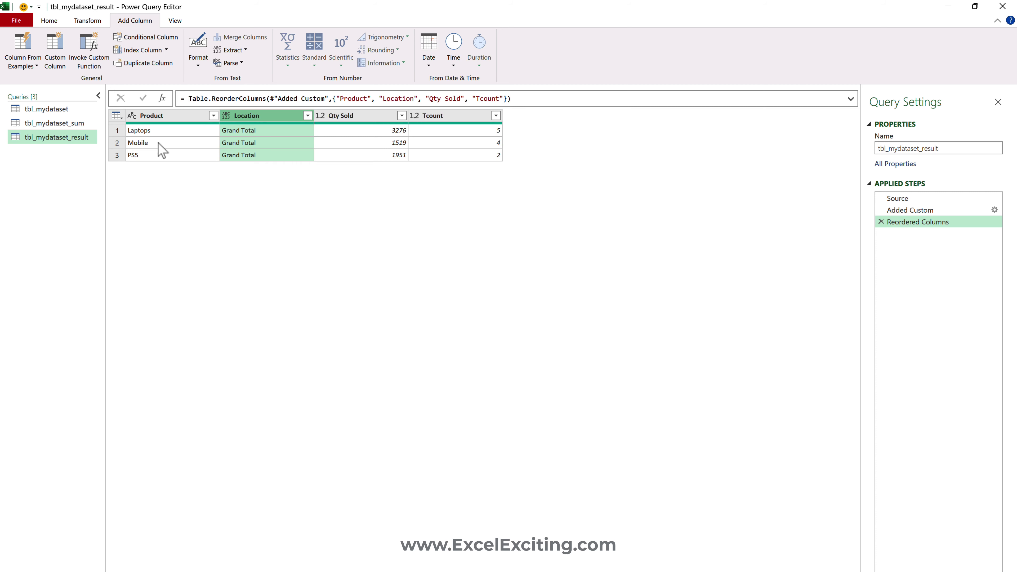
Append tbl_mydataset's rows to tbl_mydataset_result as a two-table append
left_click(49, 22)
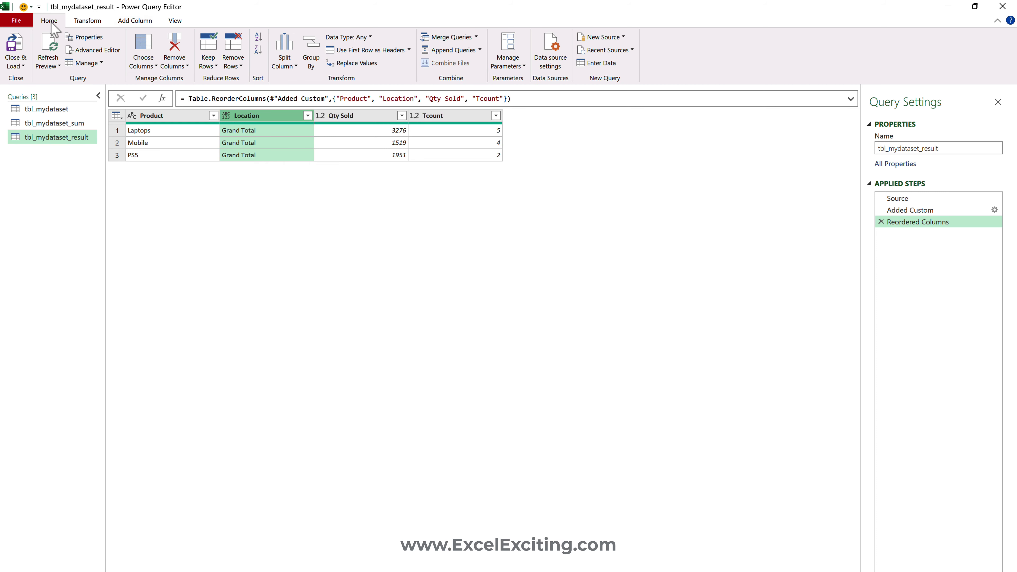
left_click(477, 51)
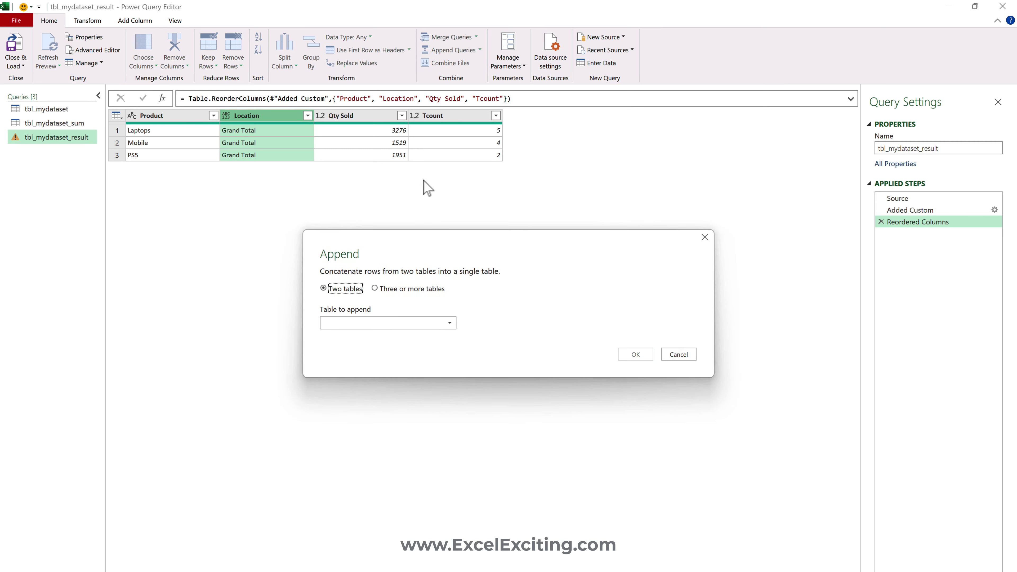
left_click(364, 325)
key("Down")
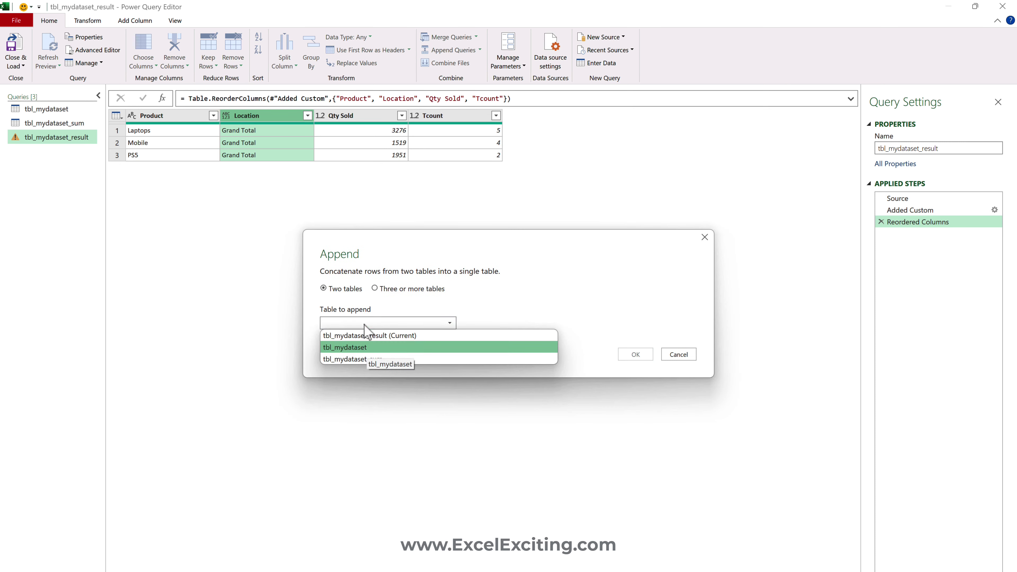
left_click(382, 347)
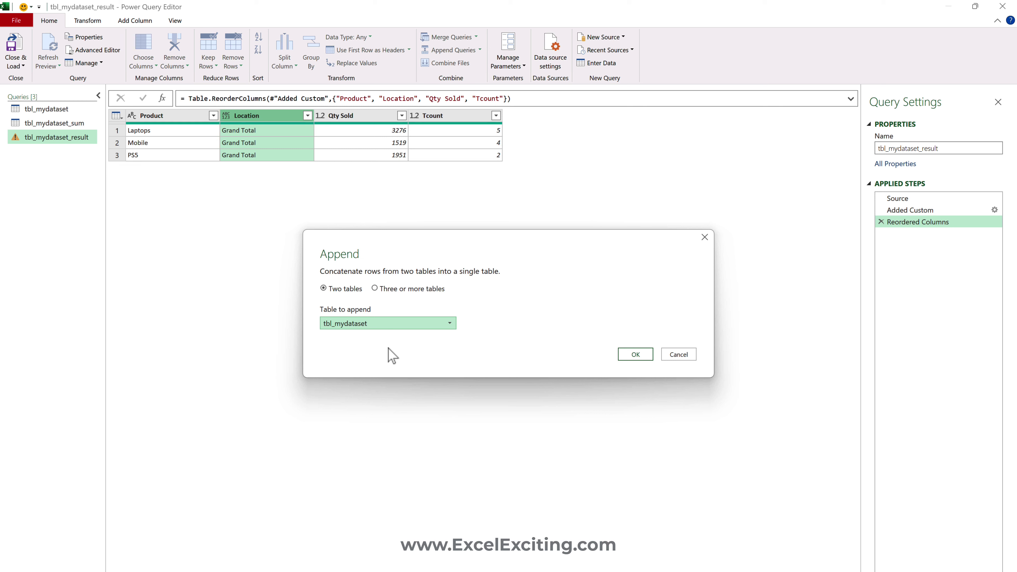
left_click(641, 356)
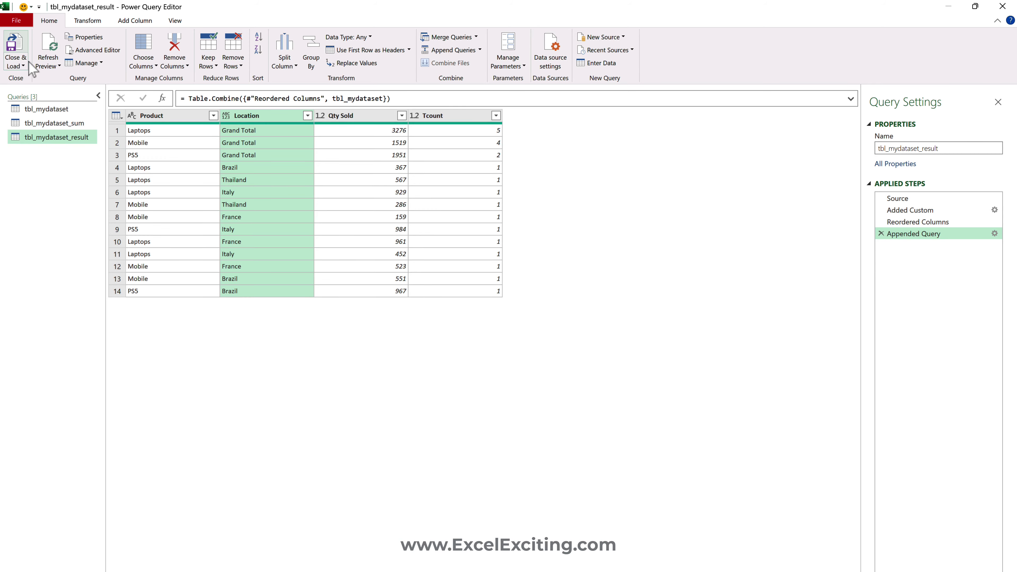
Close Power Query loading all queries as connection only, then select cell F2
left_click(18, 65)
left_click(36, 80)
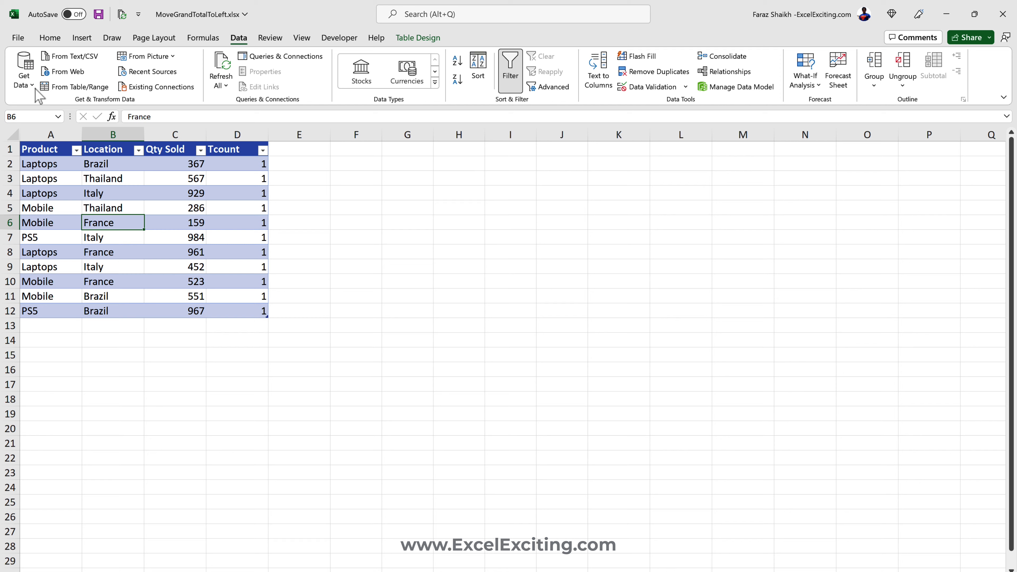
left_click(437, 280)
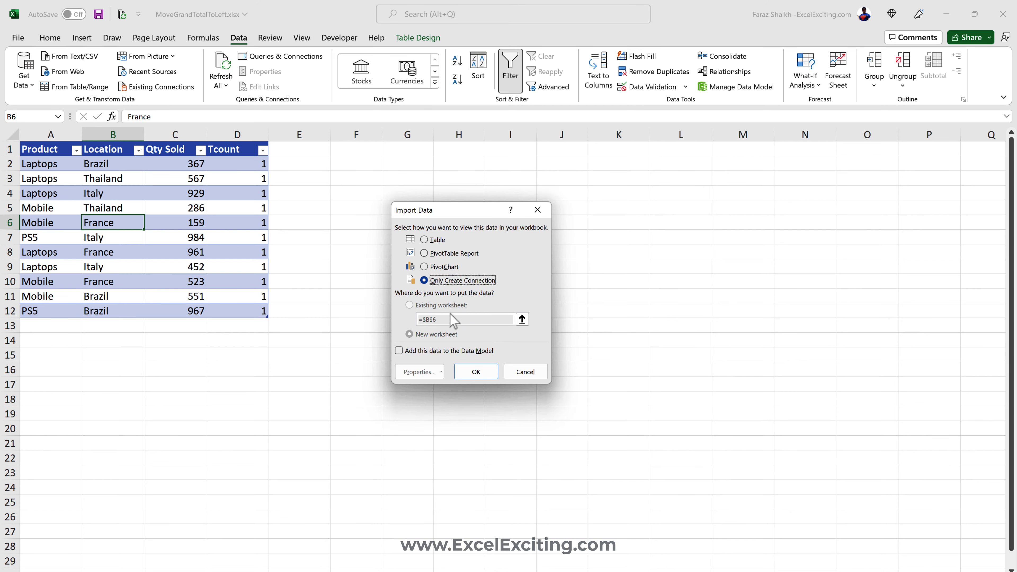
left_click(476, 371)
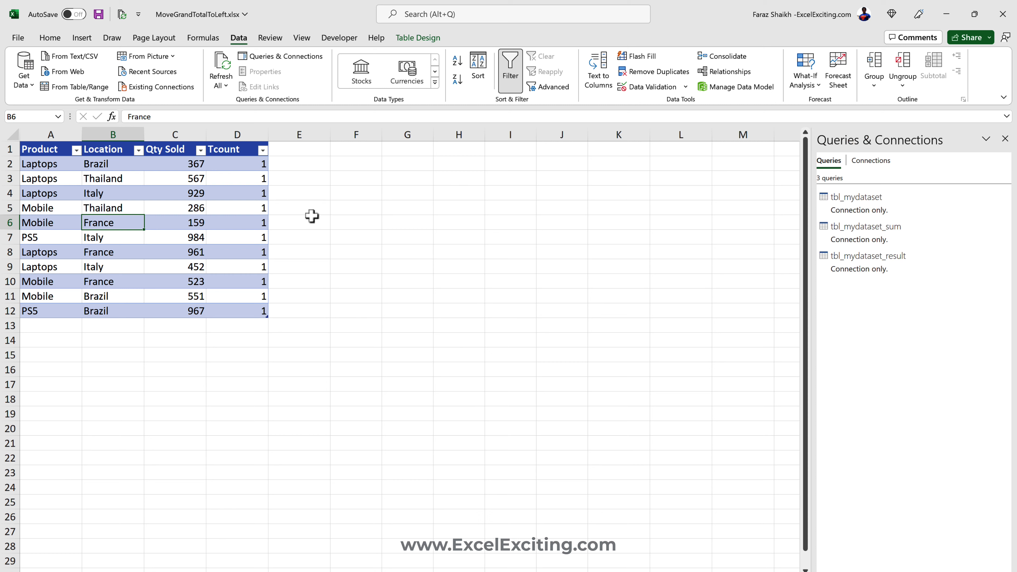
left_click(177, 174)
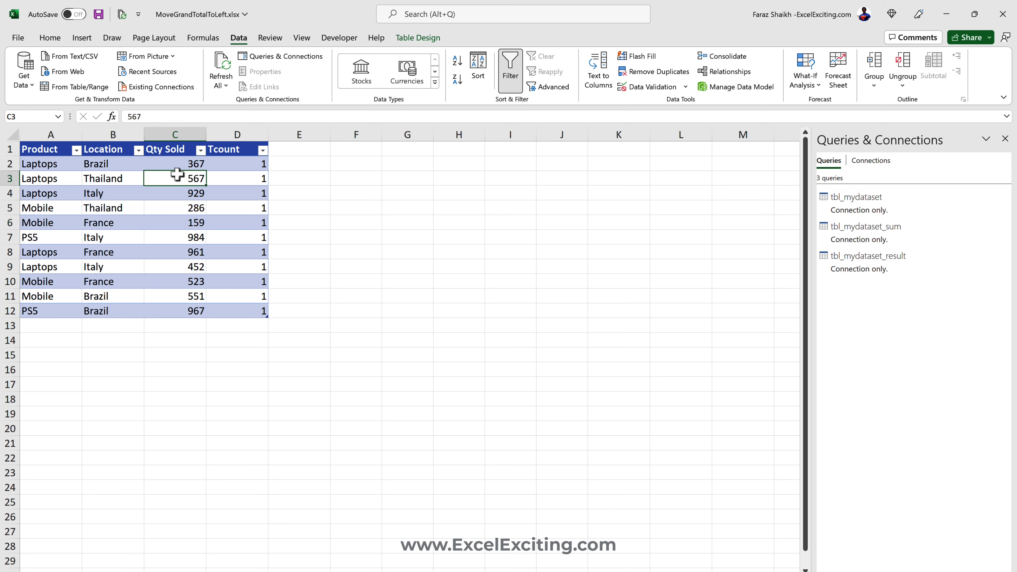
left_click(379, 163)
Load tbl_mydataset_result as a PivotTable Report at cell F2 of the existing worksheet
left_click(863, 268)
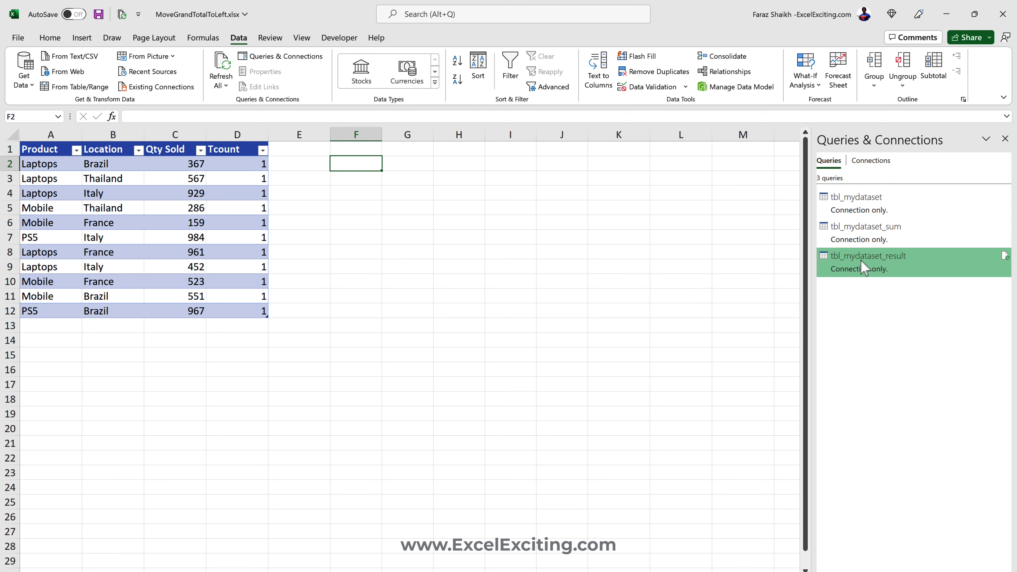
right_click(863, 267)
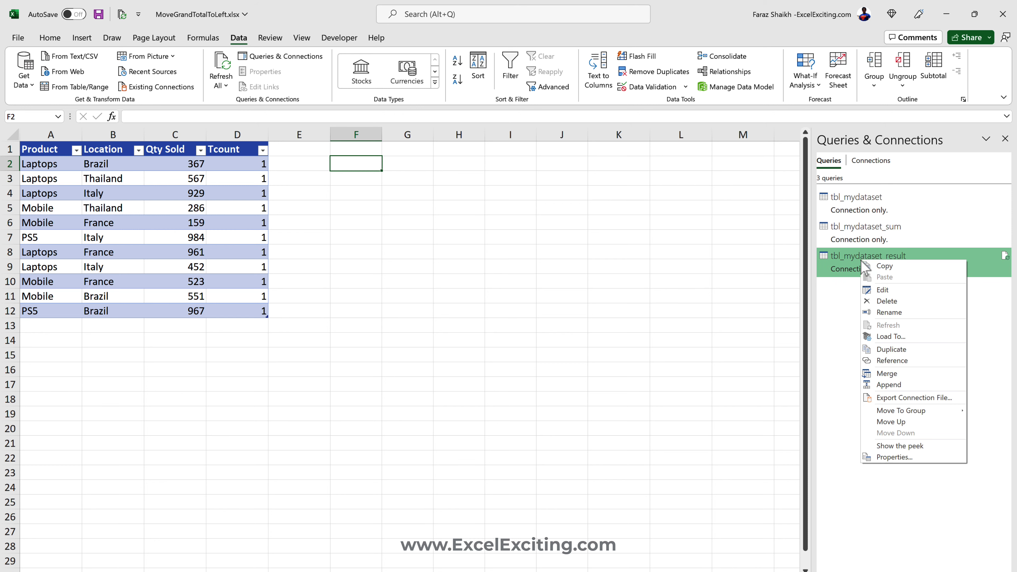
left_click(880, 337)
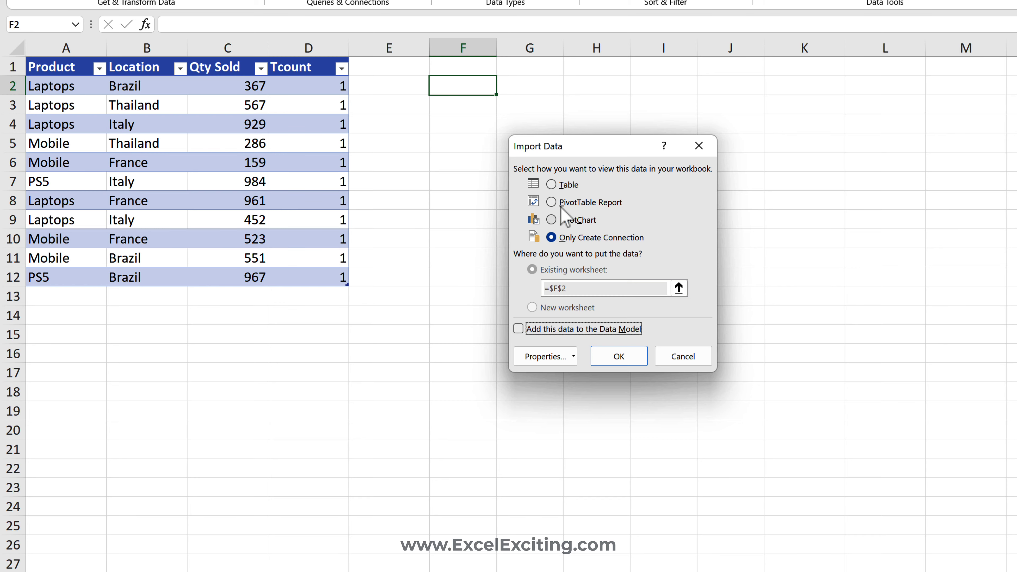
left_click(561, 205)
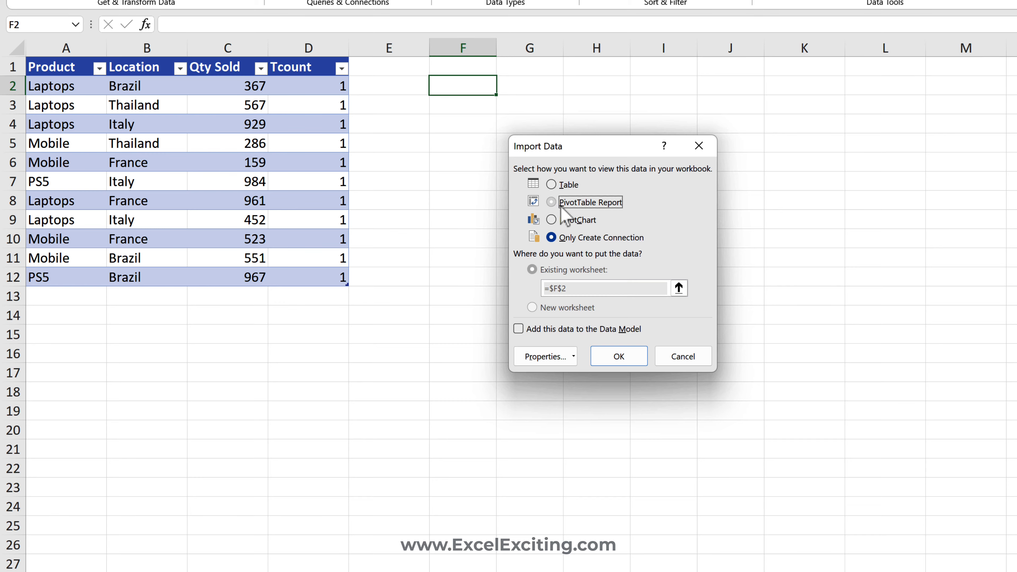
left_click(632, 354)
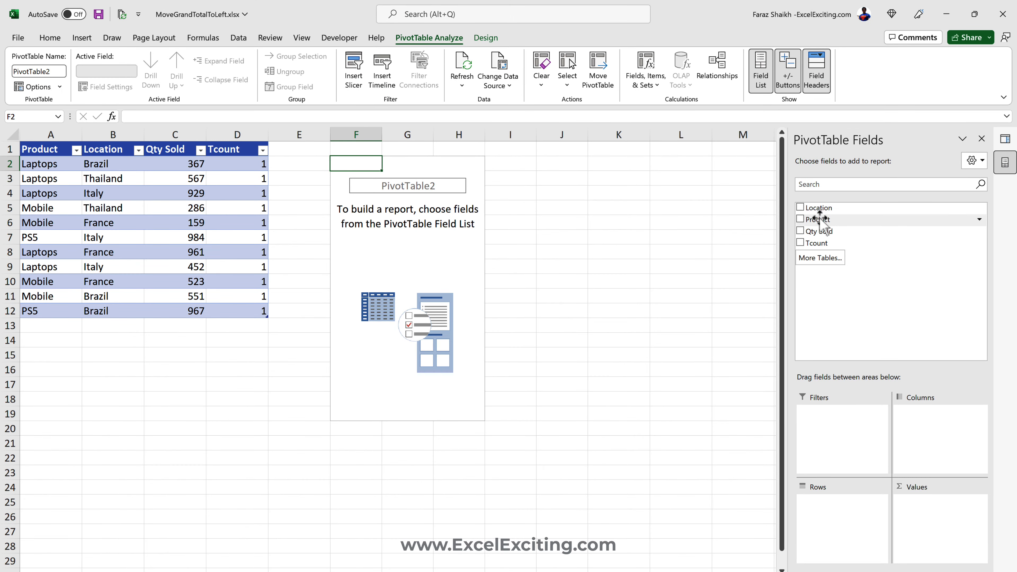
Lay out PivotTable2 with Product rows, Sum of Qty Sold values and Location columns, then close the Field List
left_click_drag(819, 219, 837, 515)
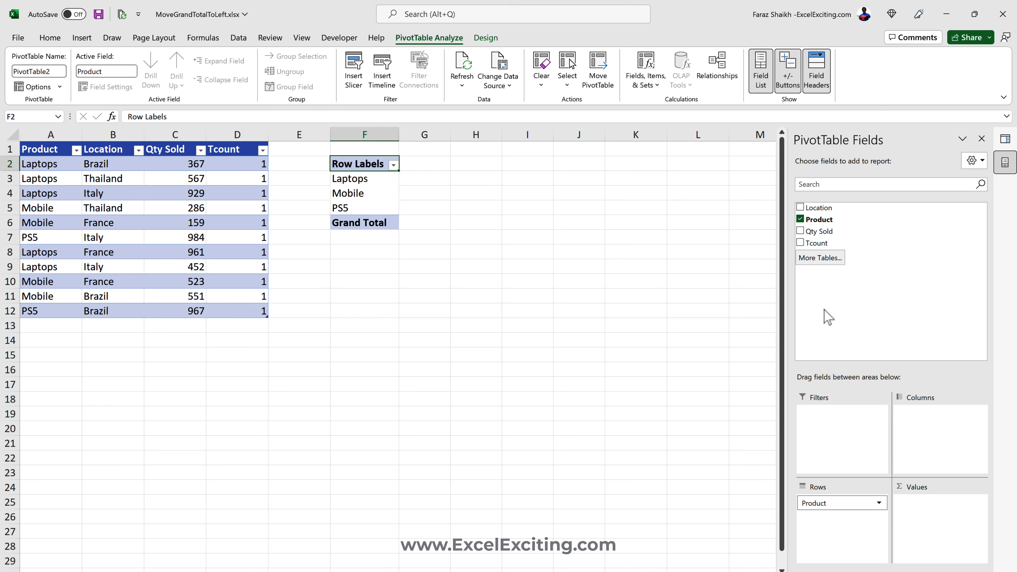
left_click_drag(817, 231, 921, 505)
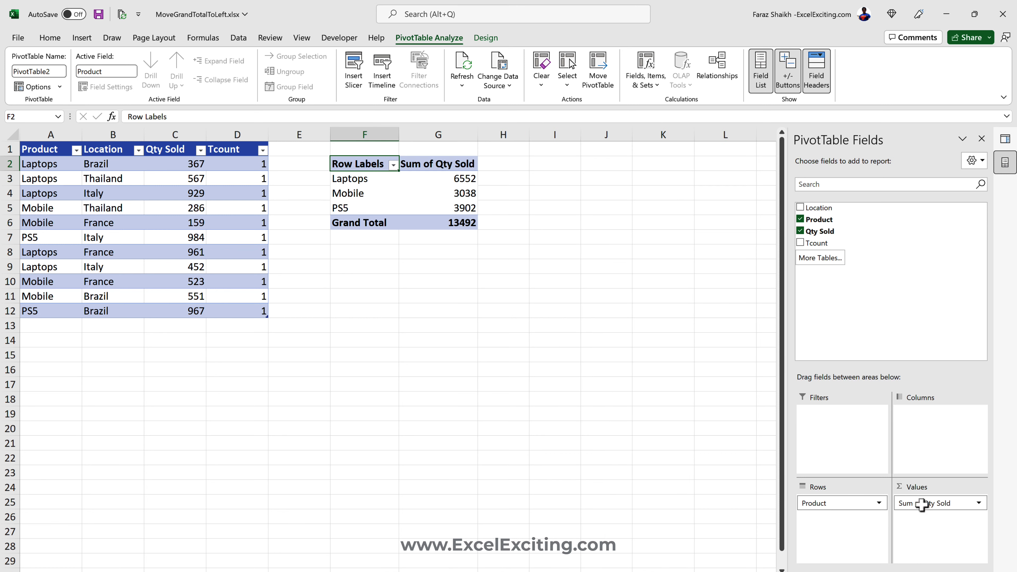
left_click(183, 140)
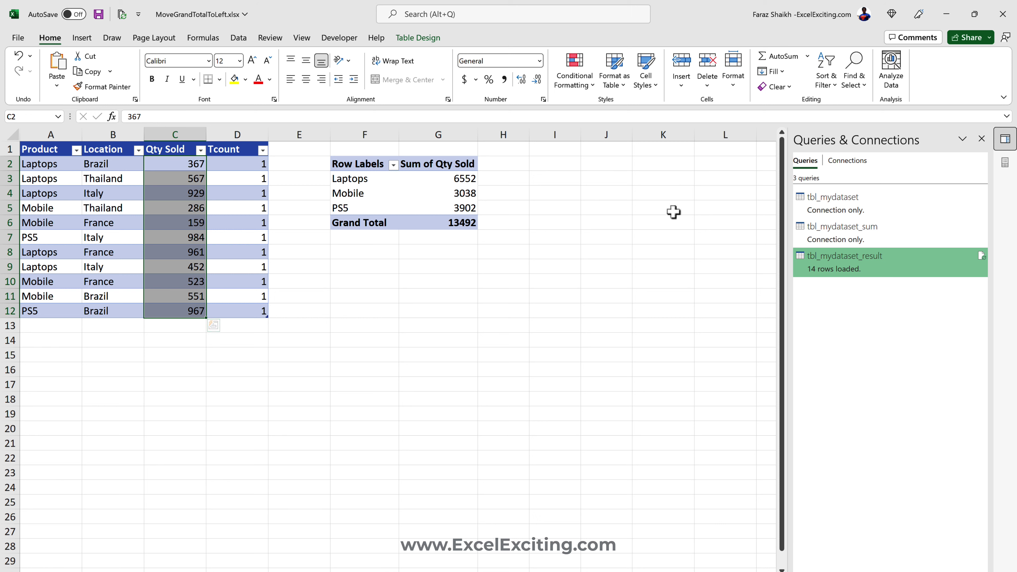
left_click(461, 179)
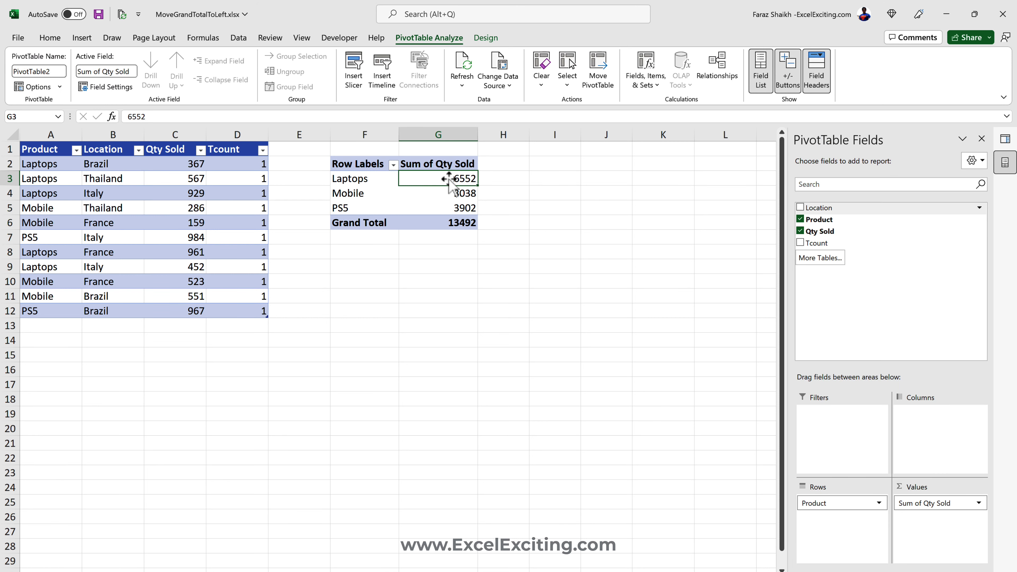
left_click_drag(813, 208, 908, 419)
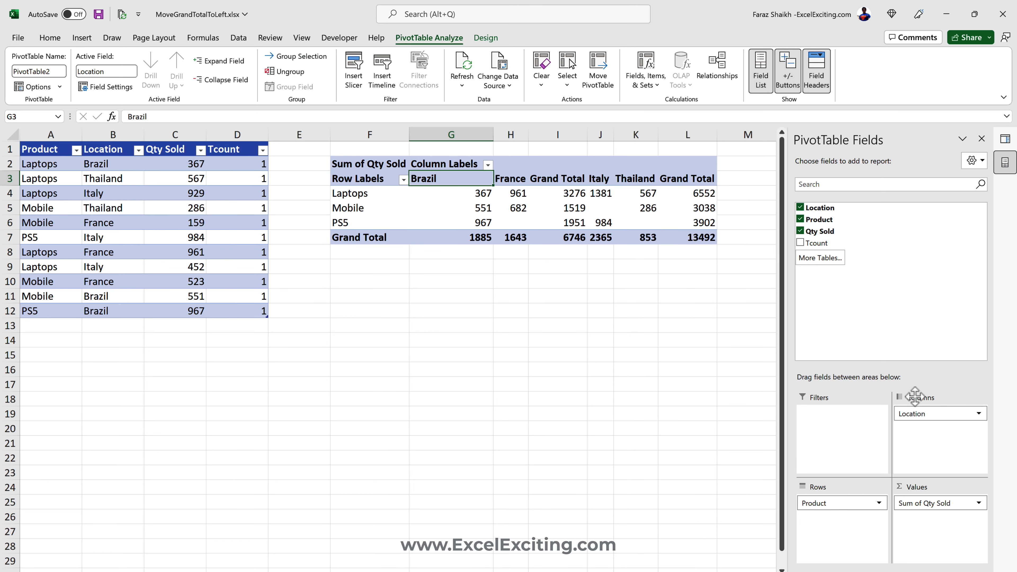
left_click(982, 138)
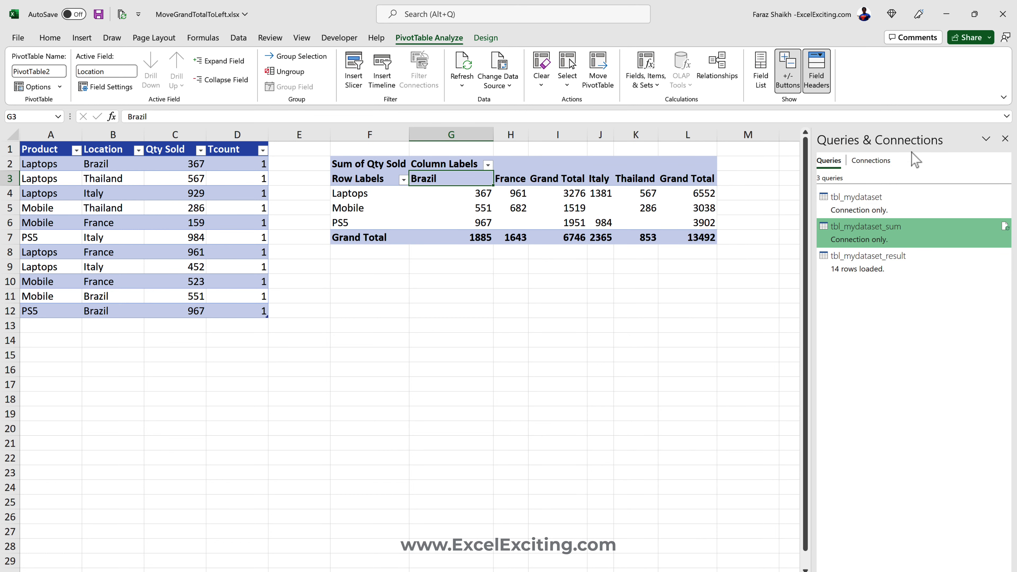
Remove the pivot's built-in right-hand Grand Total column
right_click(695, 183)
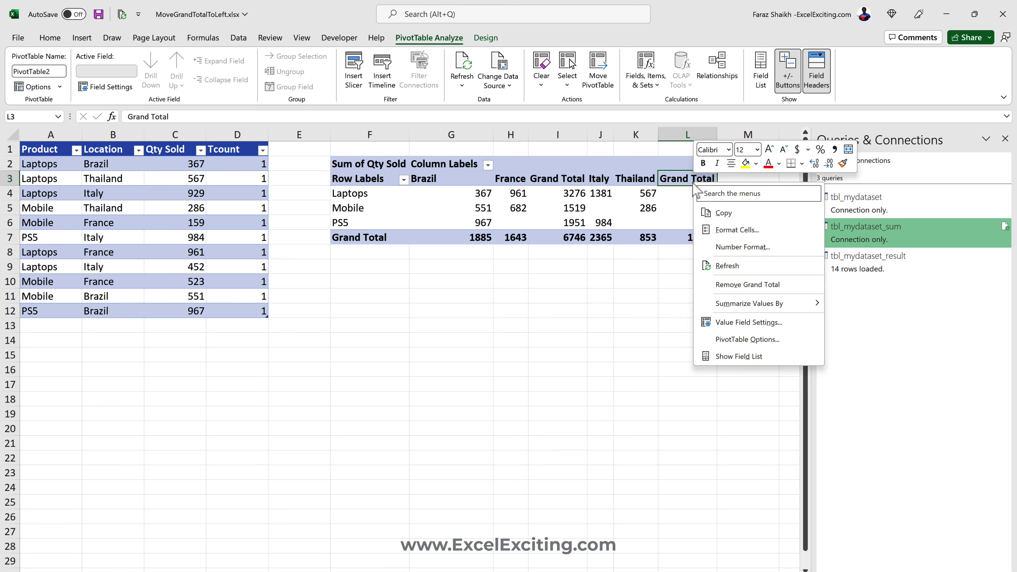
left_click(681, 184)
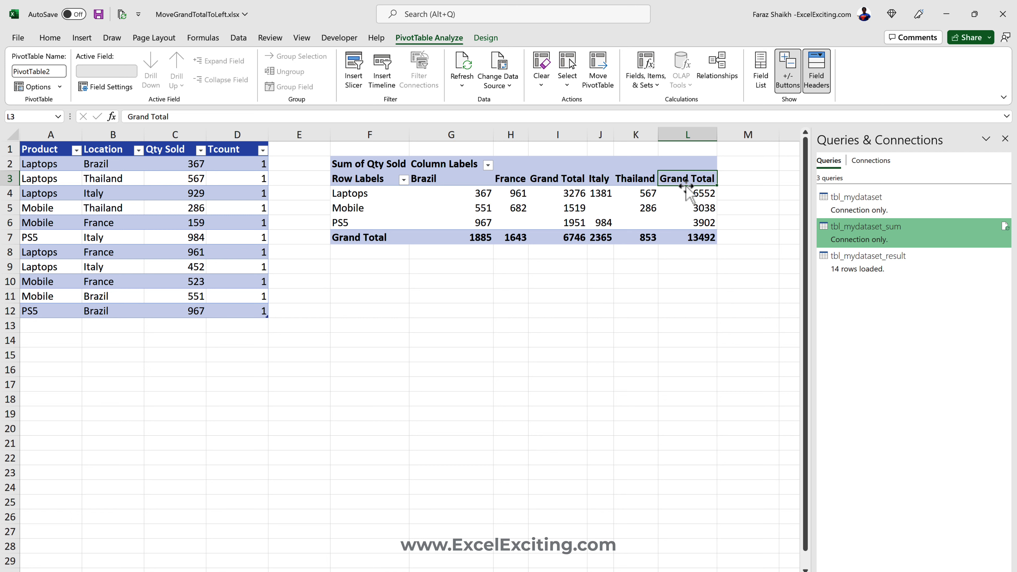
right_click(688, 179)
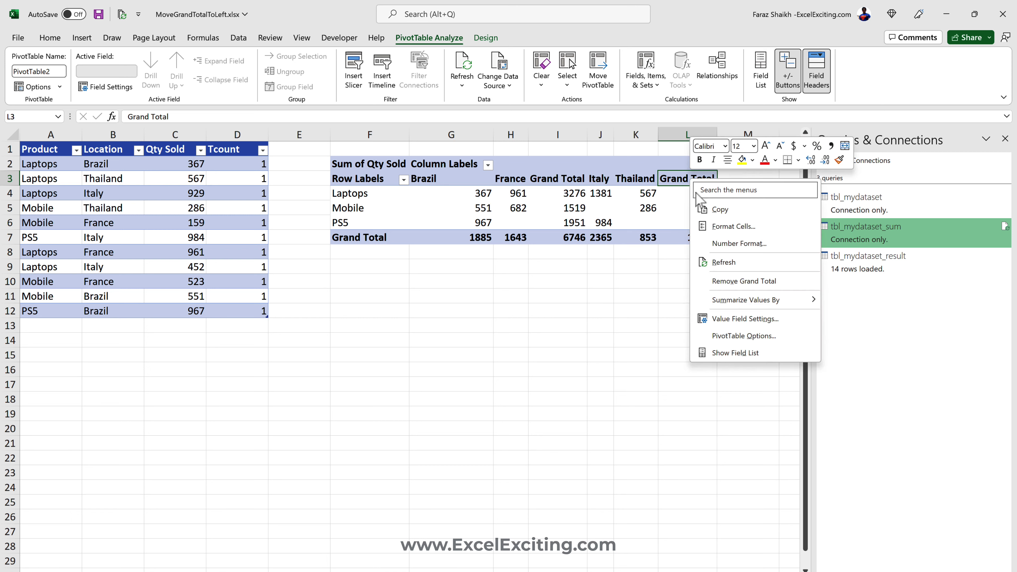
left_click(744, 281)
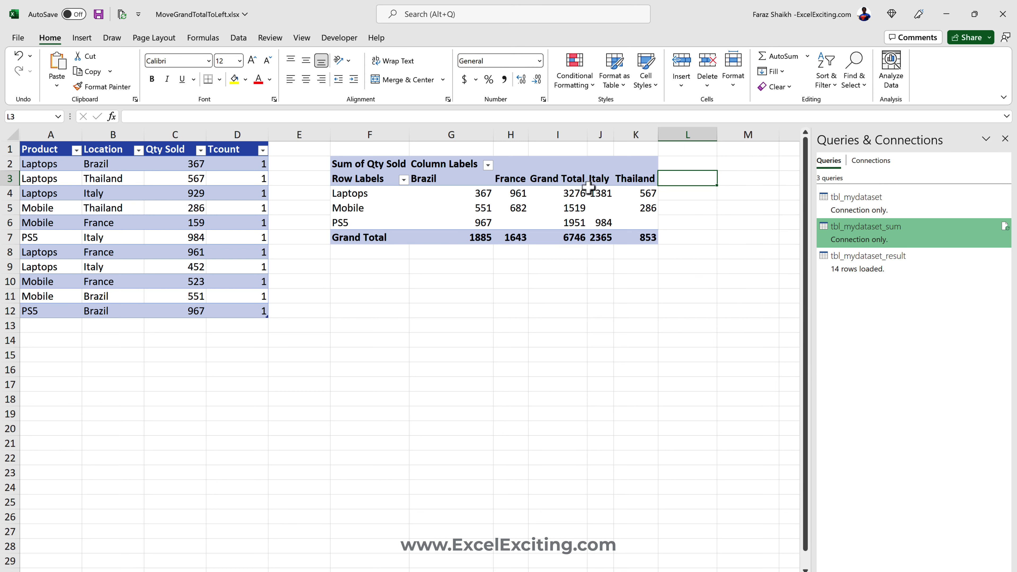
Move the Grand Total column before Brazil, widen columns G to L, and close Queries & Connections
left_click(572, 179)
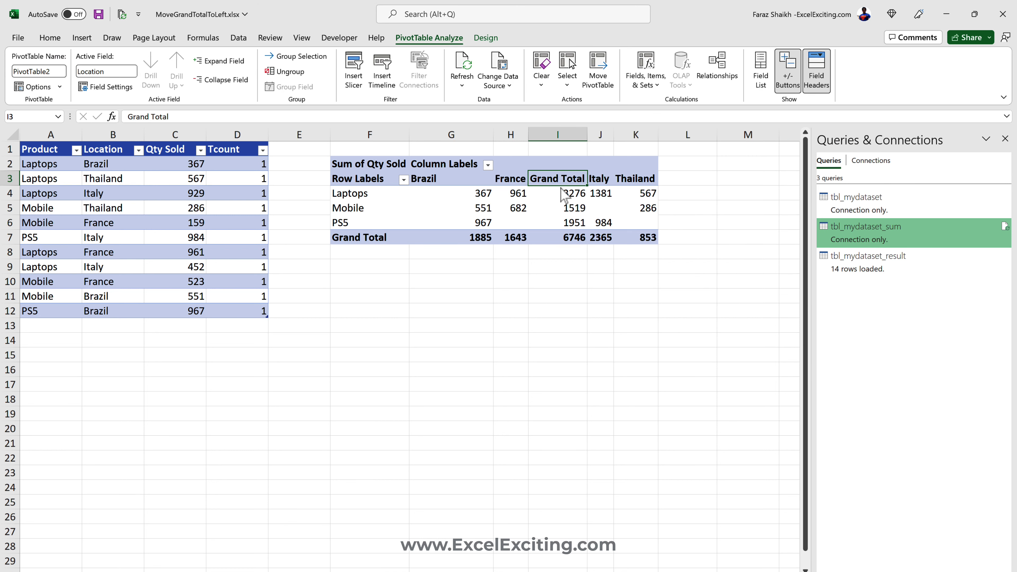
left_click_drag(565, 195, 425, 191)
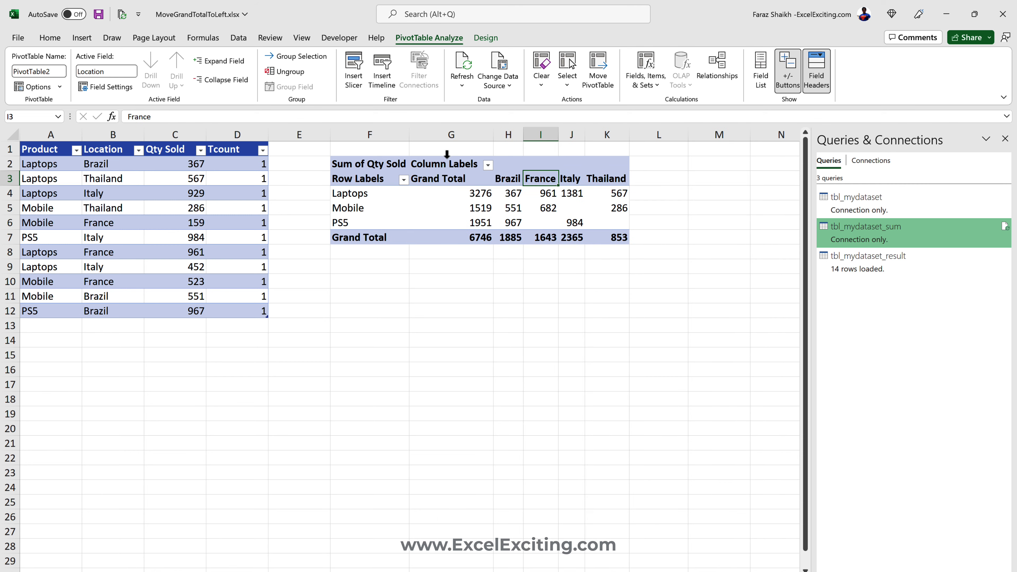
left_click_drag(472, 134, 652, 138)
left_click(555, 194)
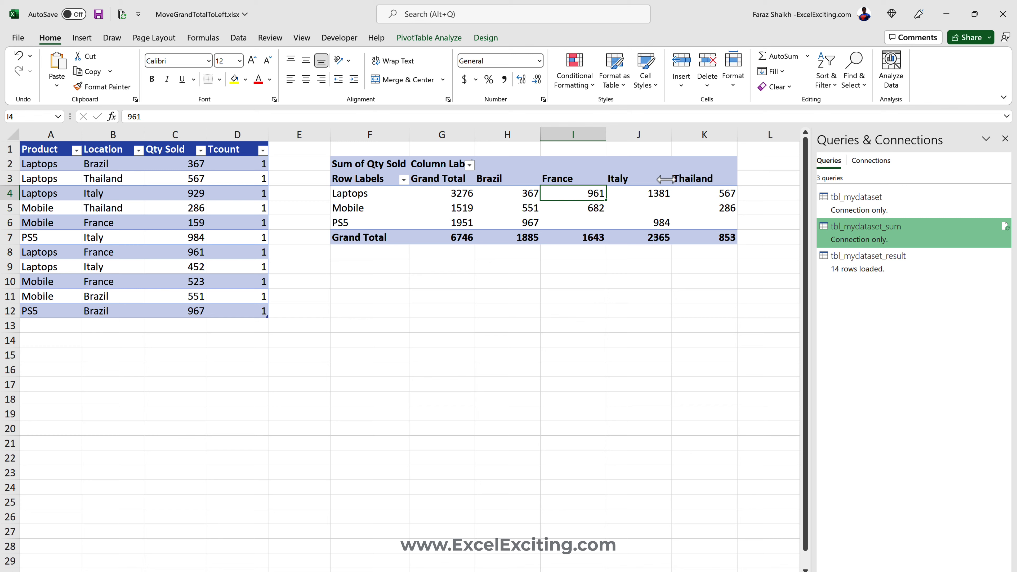
left_click(1006, 138)
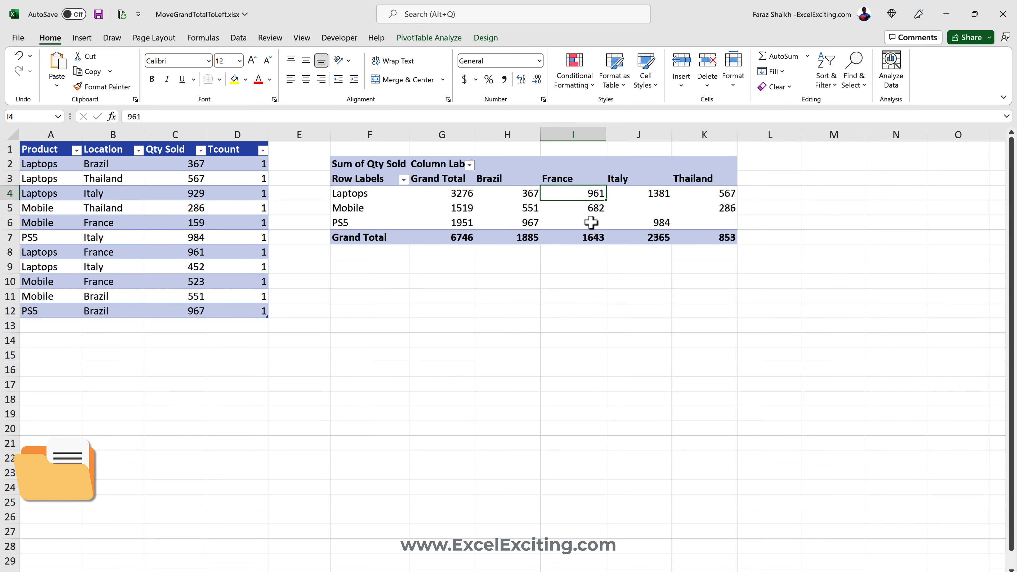
Confirm the Laptops Grand Total of 3276, then select rows 2 to 301 of the larger sales dataset
left_click(450, 189)
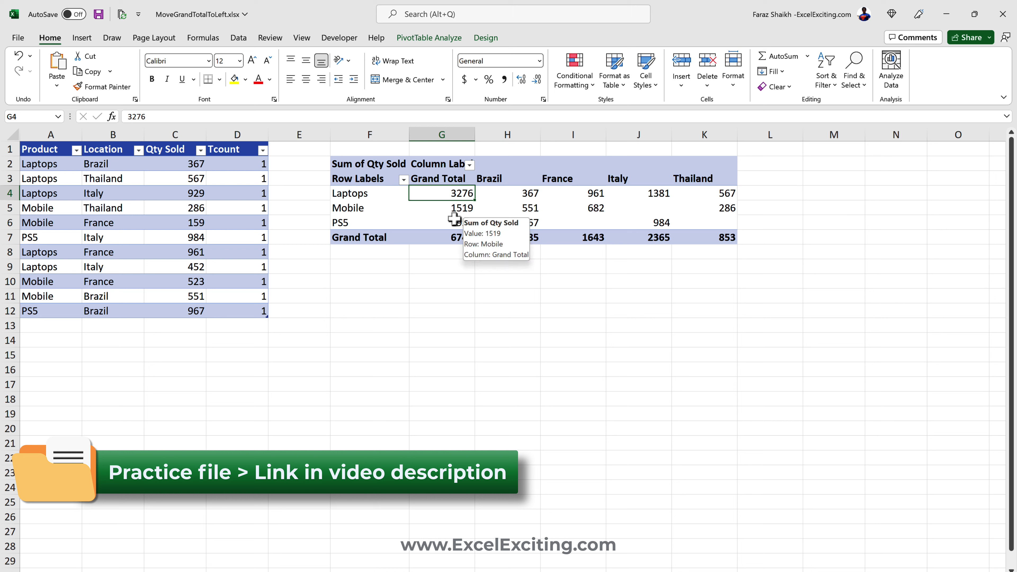
left_click(189, 191)
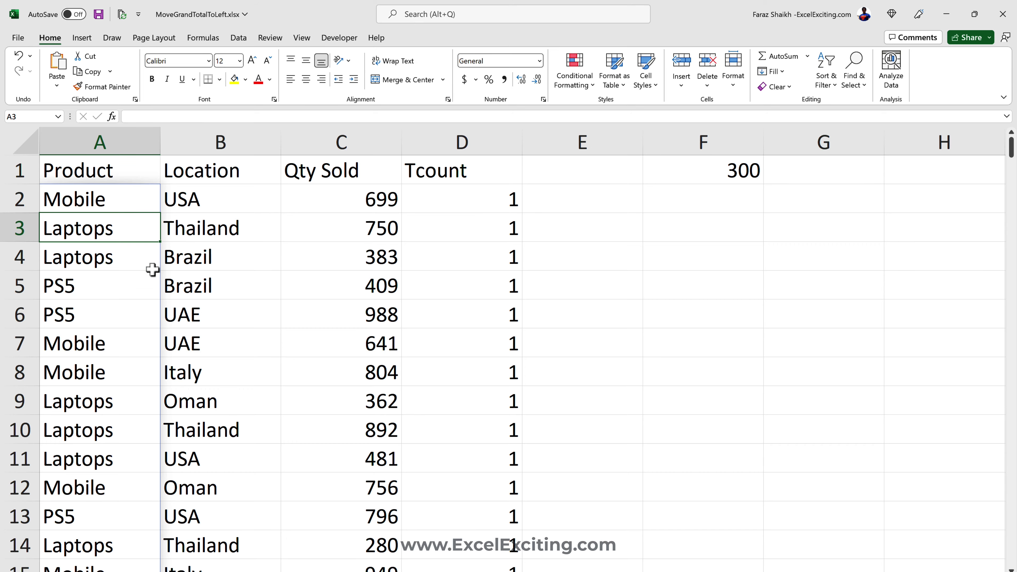
key("Up")
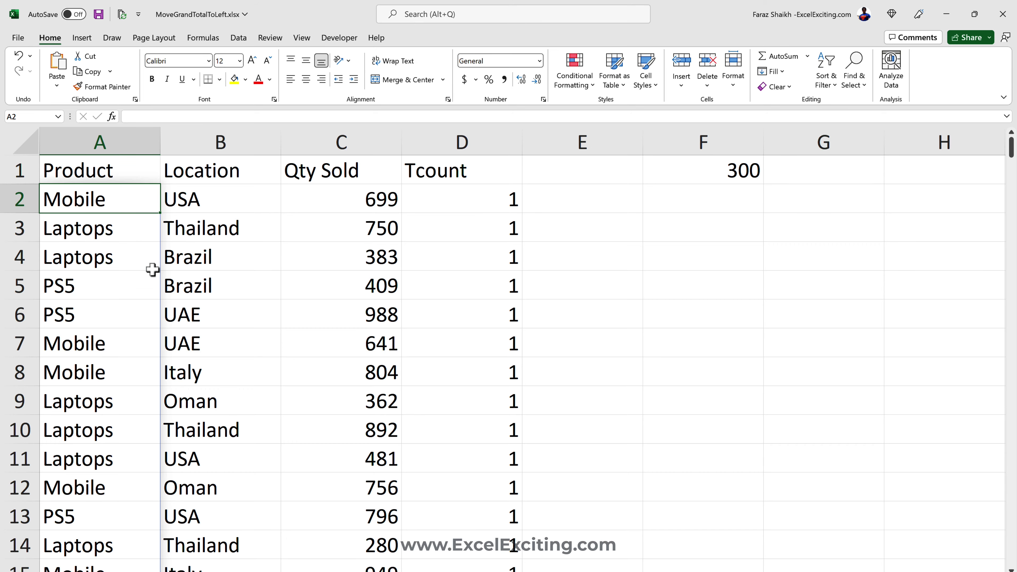
key("ctrl+shift+Right")
key("ctrl+shift+Down")
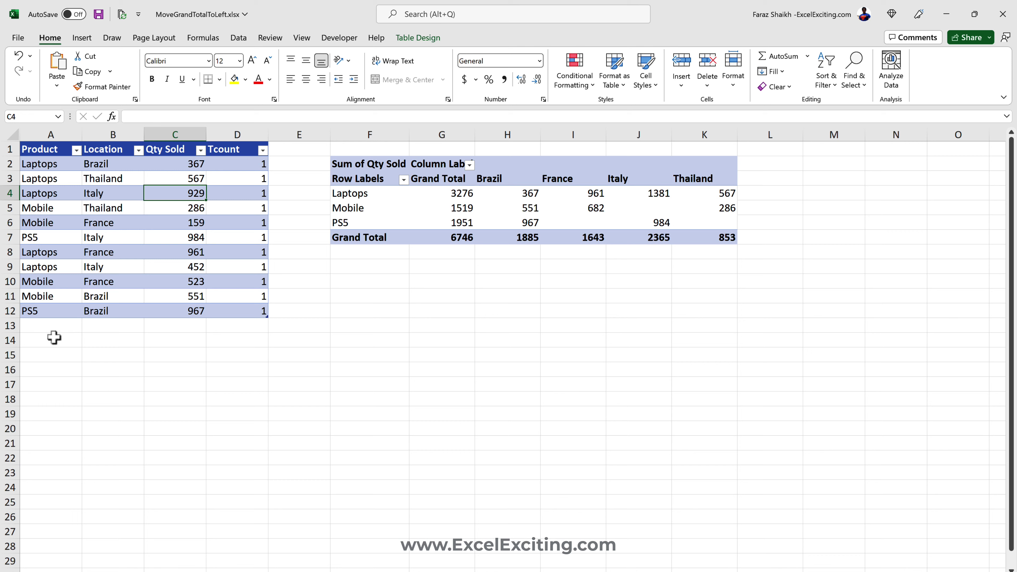
Paste the copied rows as values starting at A13, below the source table
left_click(44, 326)
left_click(57, 66)
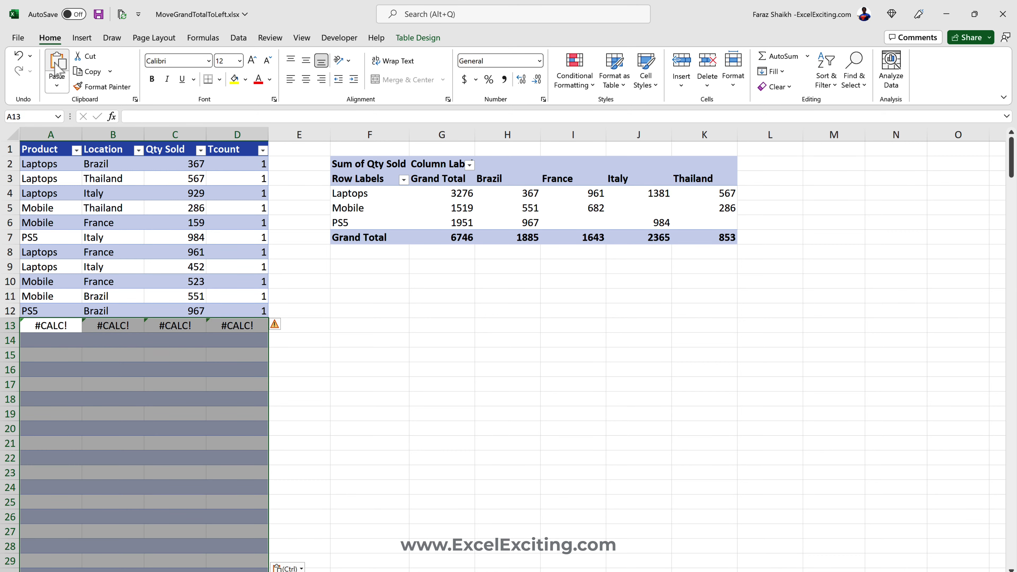
left_click(57, 85)
left_click(56, 176)
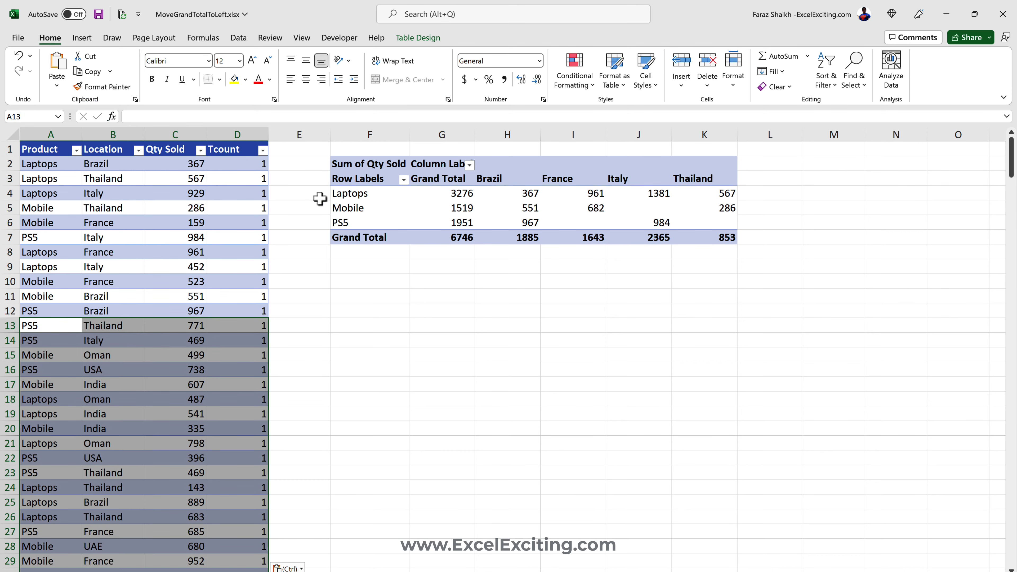
Refresh PivotTable2 so it totals 174823 and adds Oman, USA, India and UAE columns
left_click(377, 198)
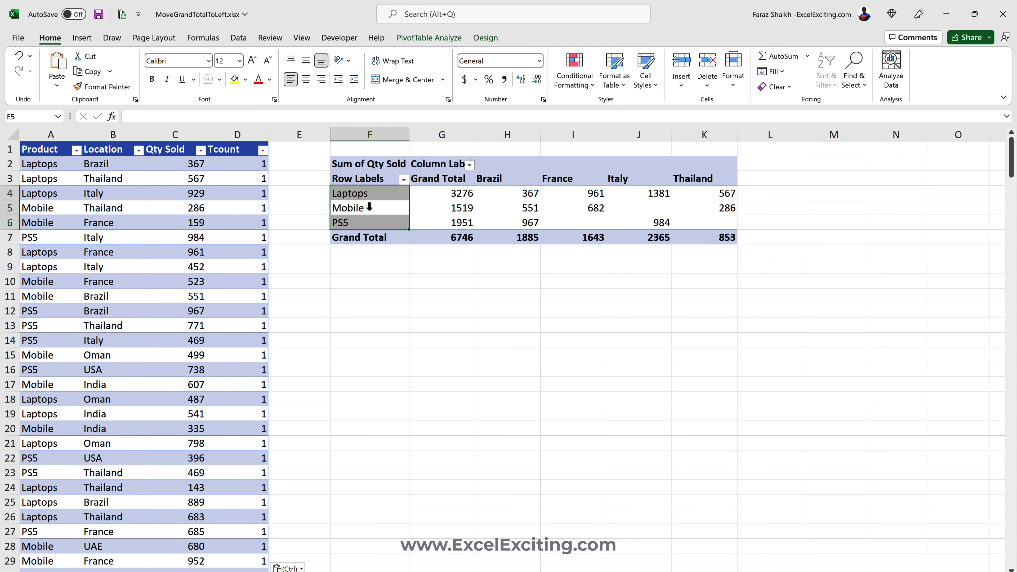
left_click(368, 209)
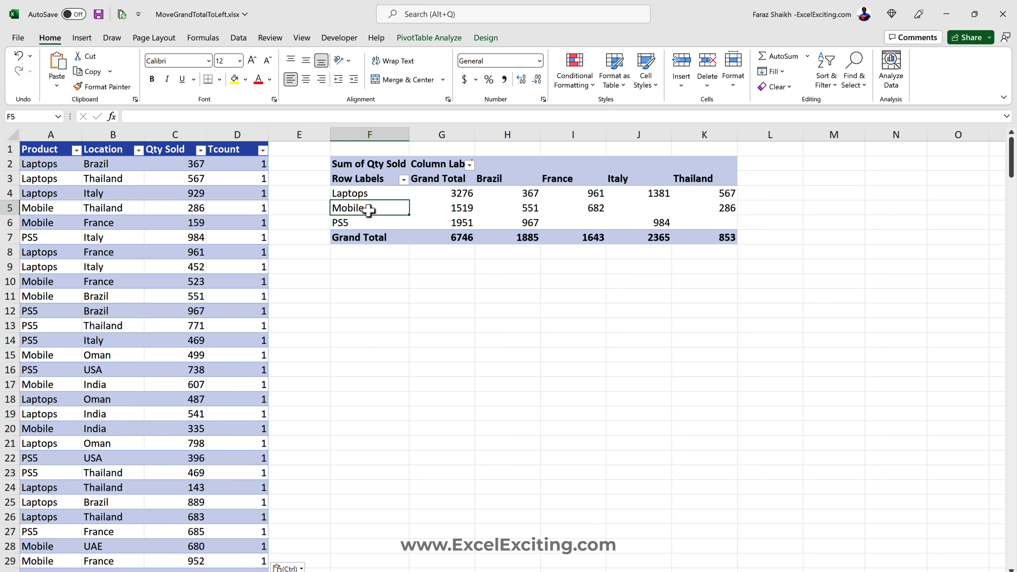
right_click(369, 210)
left_click(395, 274)
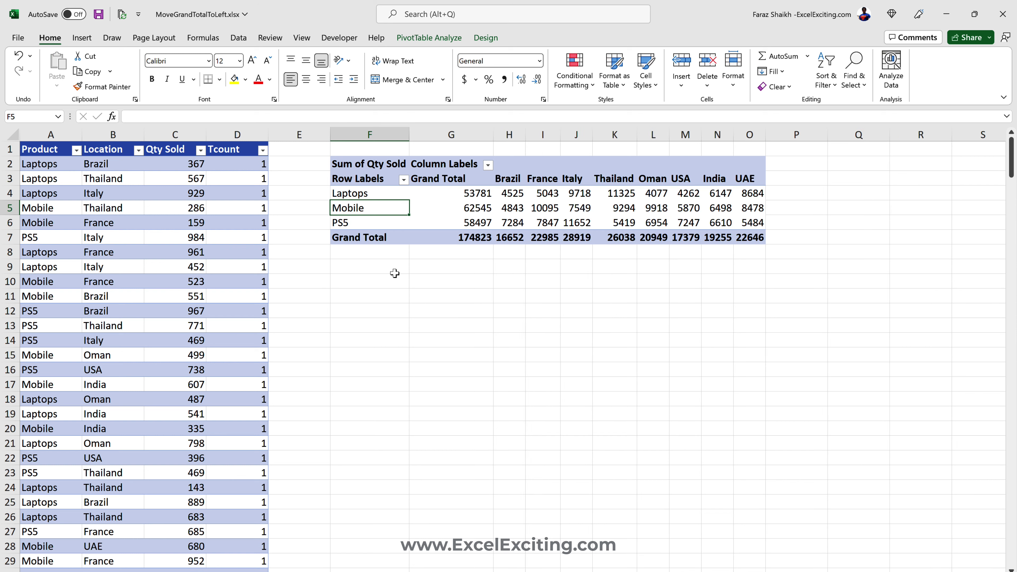
mouse_move(543, 221)
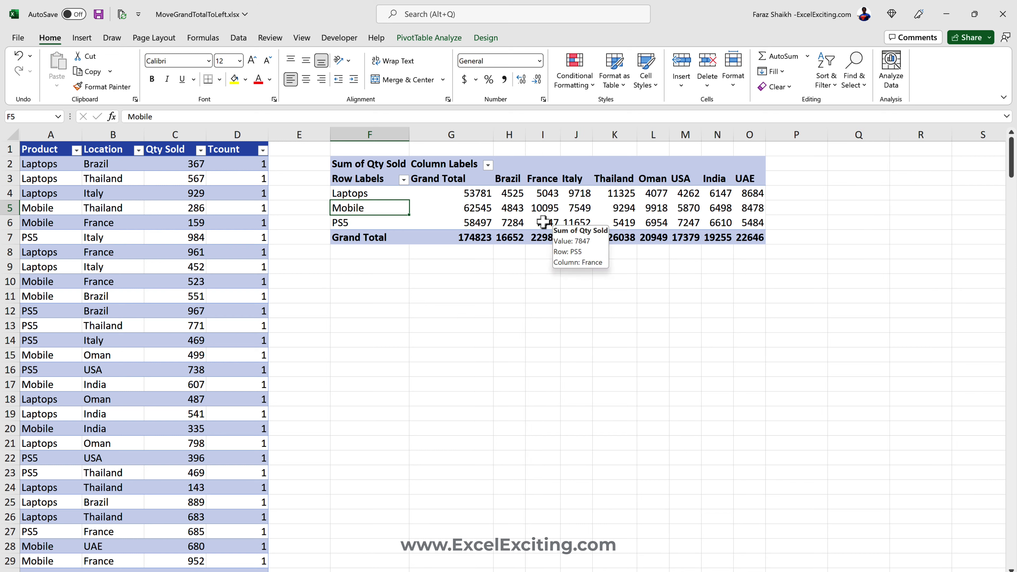